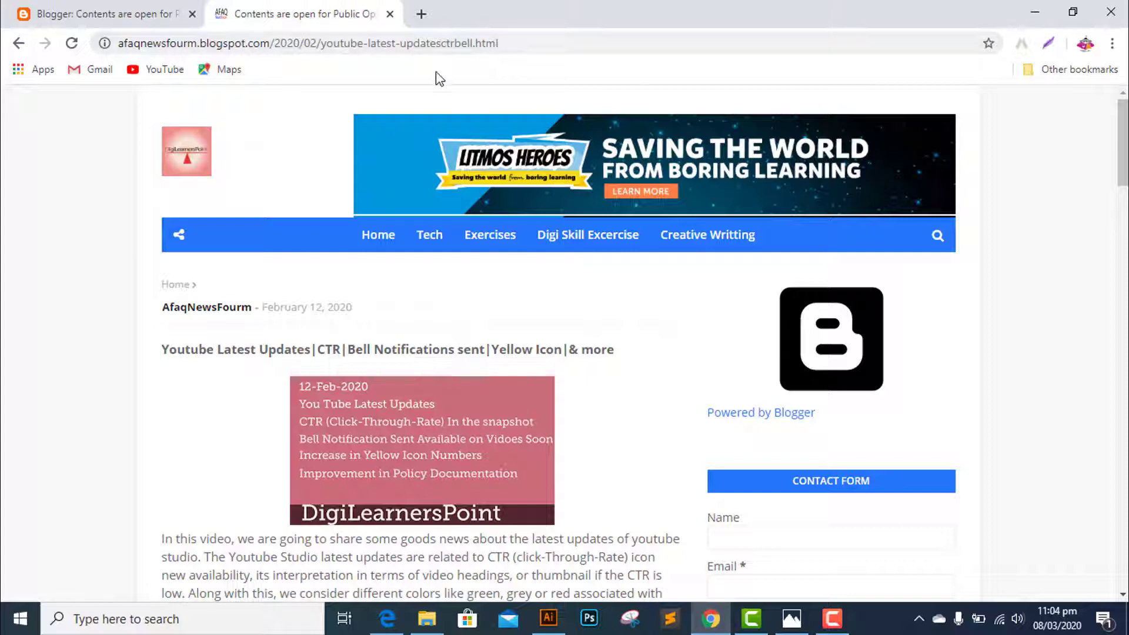
Open the "Youtube Latest Updates" post for editing in Blogger, display its permalink, and revert the post to draft.
click(115, 18)
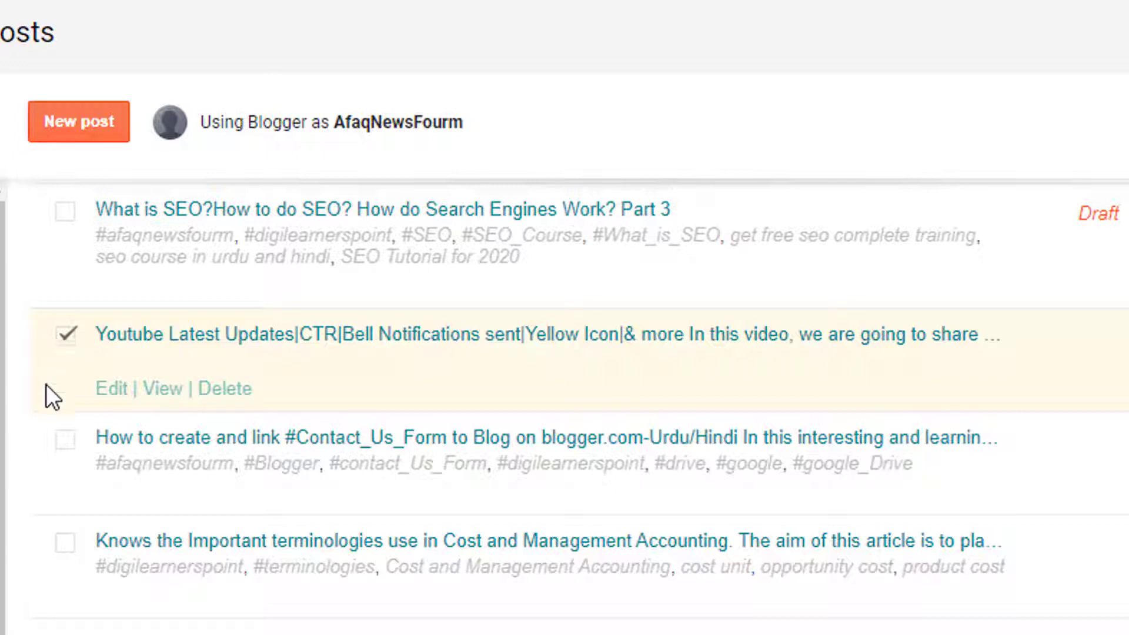
click(117, 391)
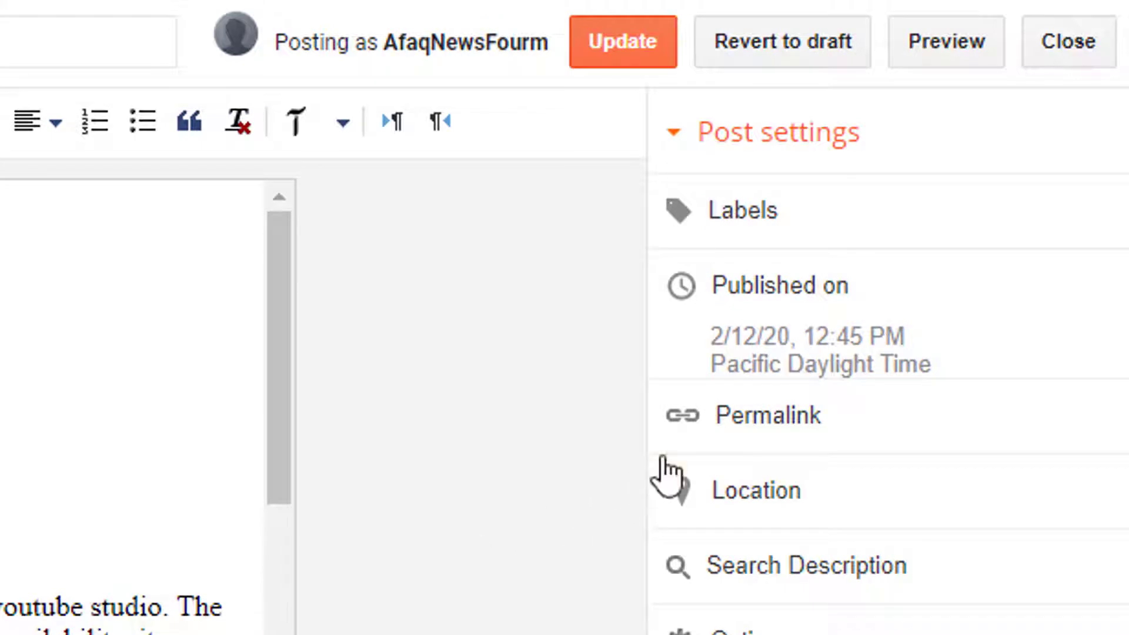
click(750, 425)
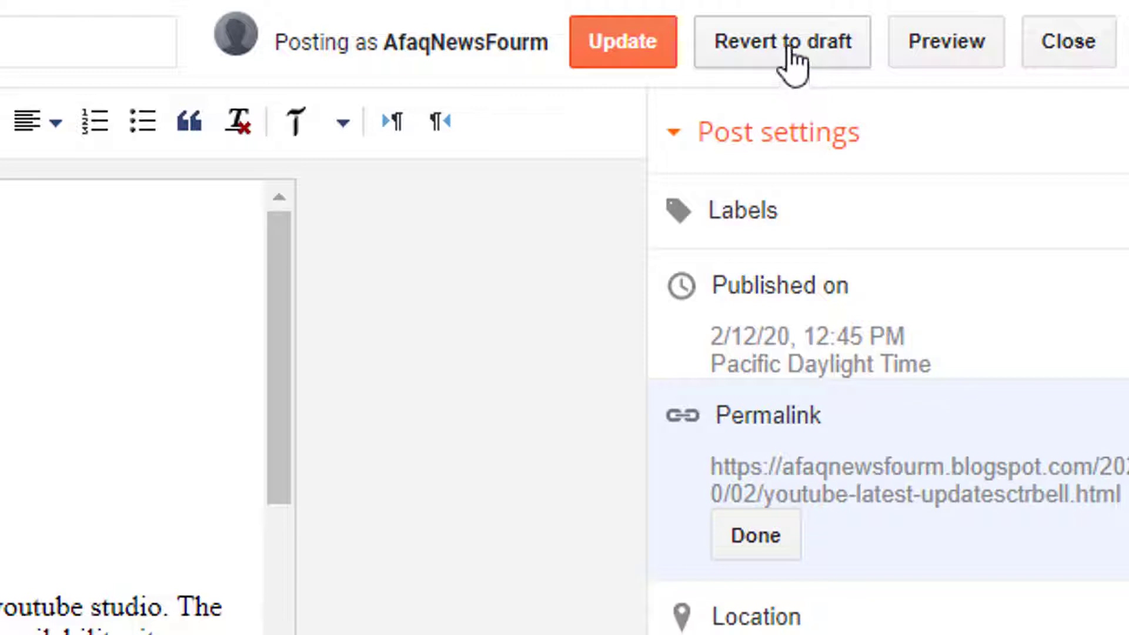
click(791, 53)
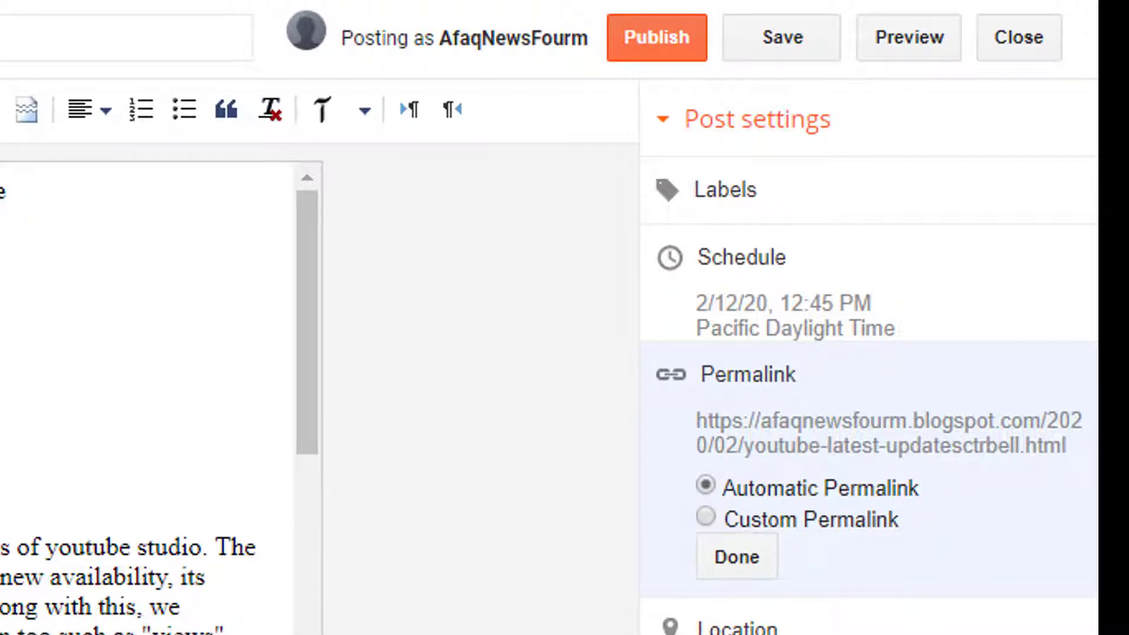
Move the heading "Youtube Latest Updates|CTR|Bell Notifications sent|Yellow Icon|& more" from the post body into the post title.
click(127, 38)
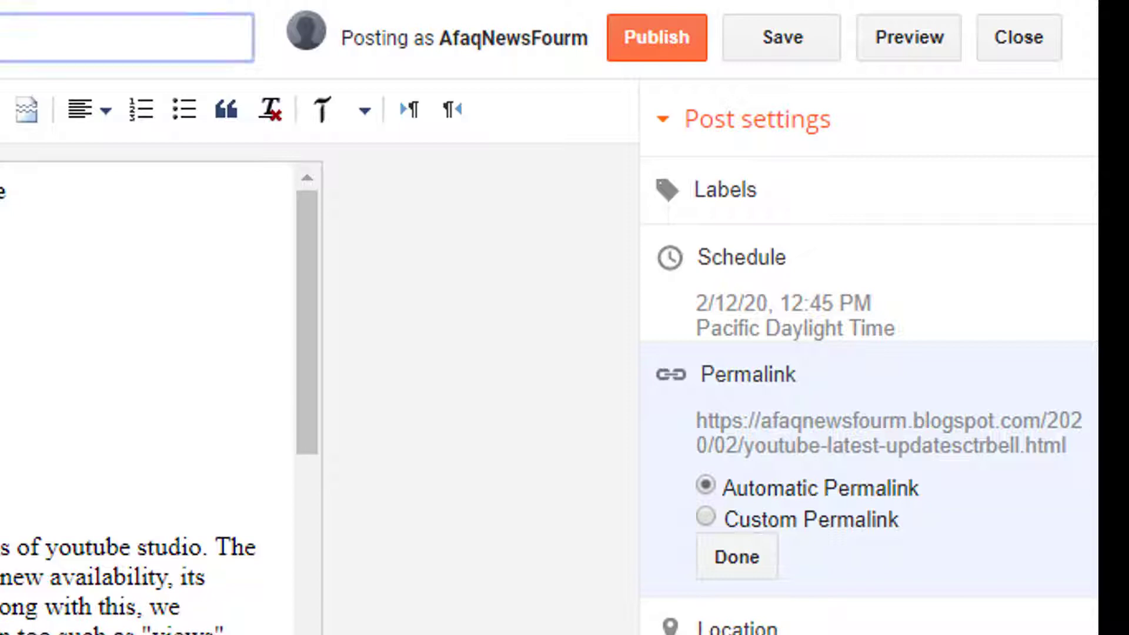
double_click(7, 190)
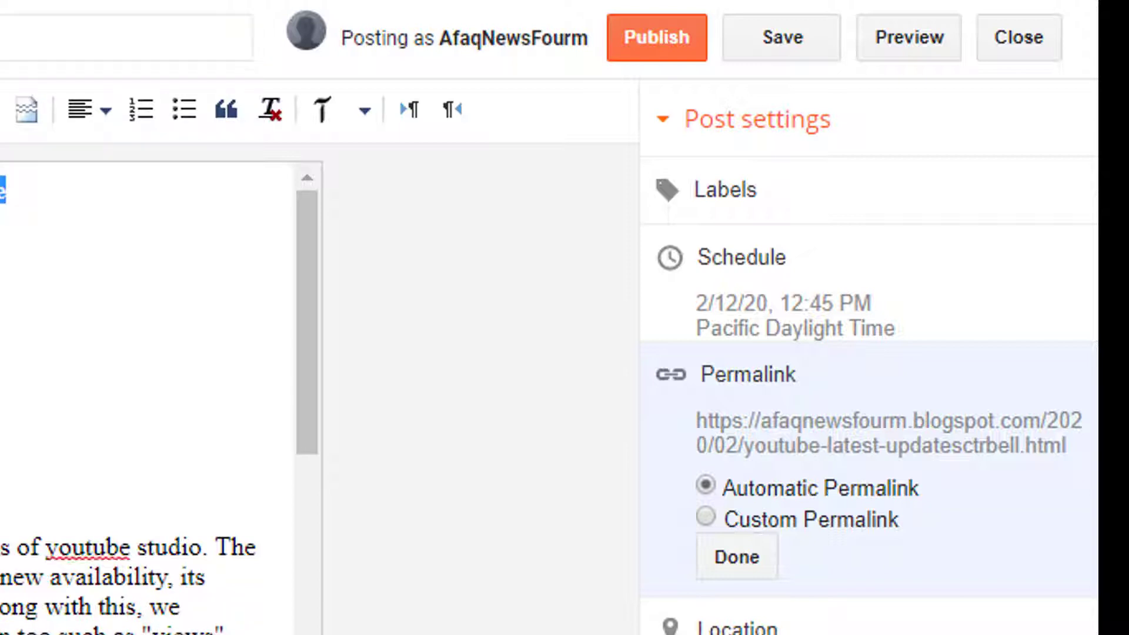
click(127, 38)
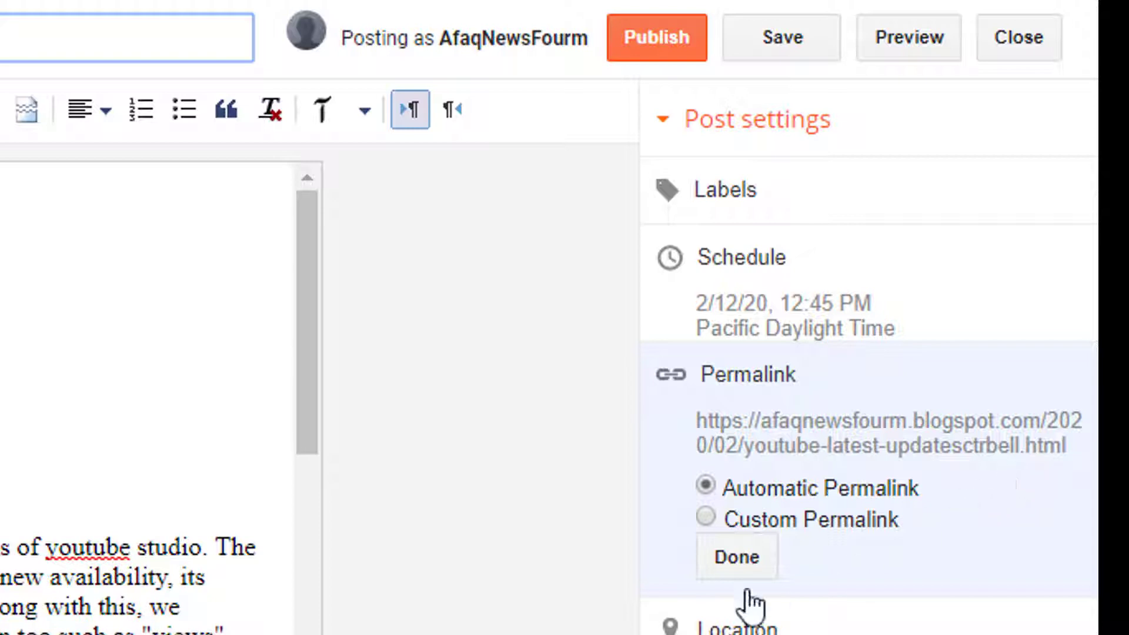
Switch the post to a custom permalink and clear the existing permalink text.
click(704, 517)
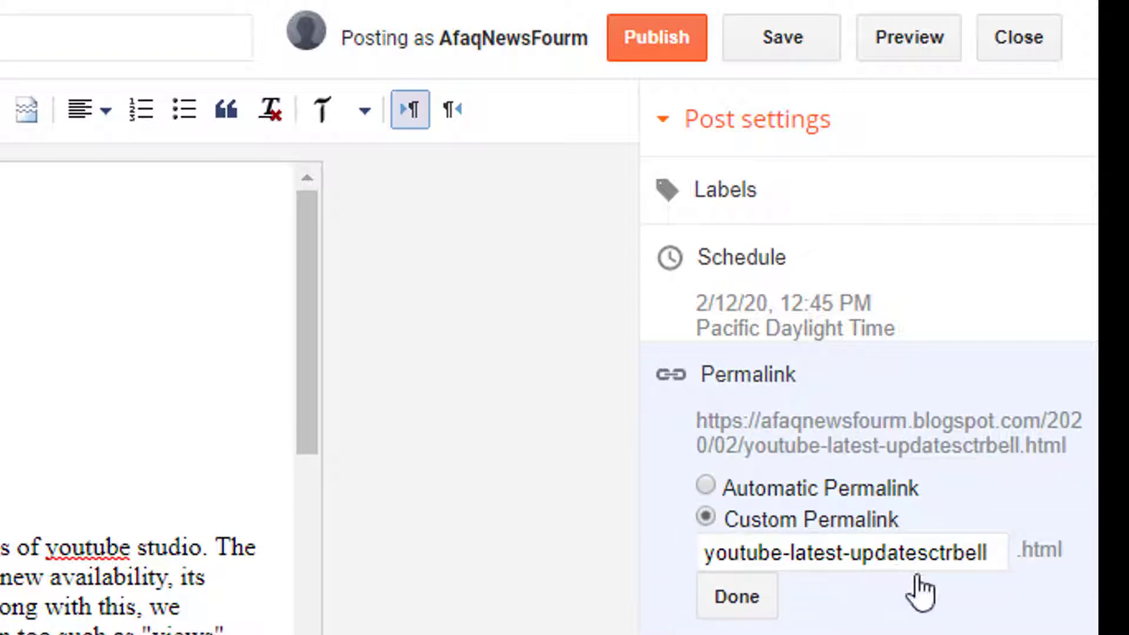
drag(997, 554, 703, 563)
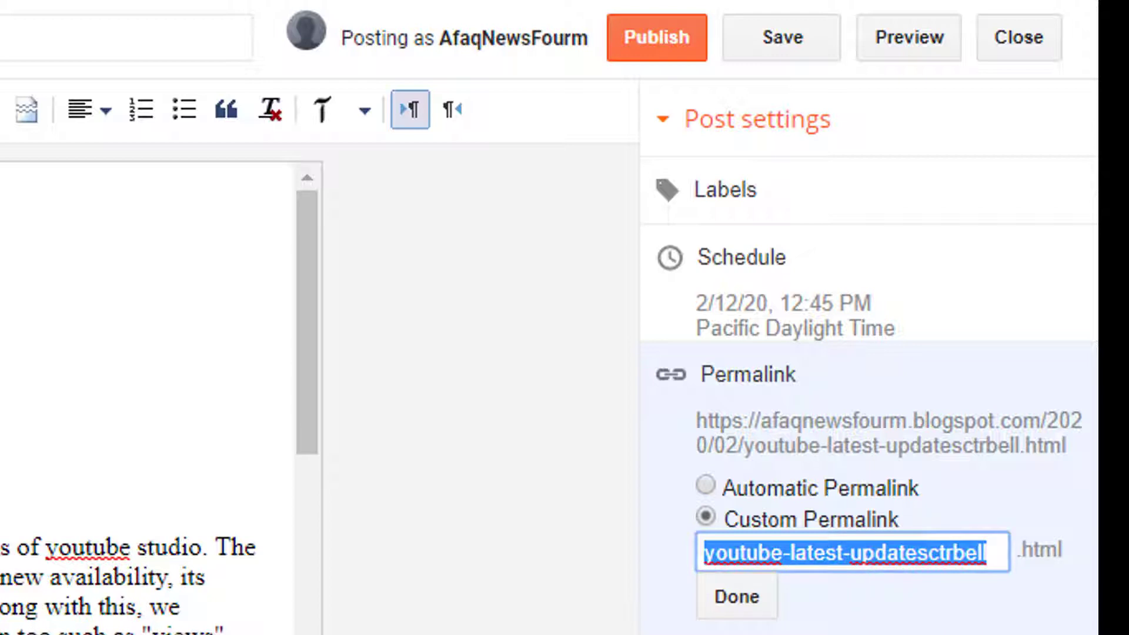
text(You)
key(BackSpace)
key(BackSpace)
key(BackSpace)
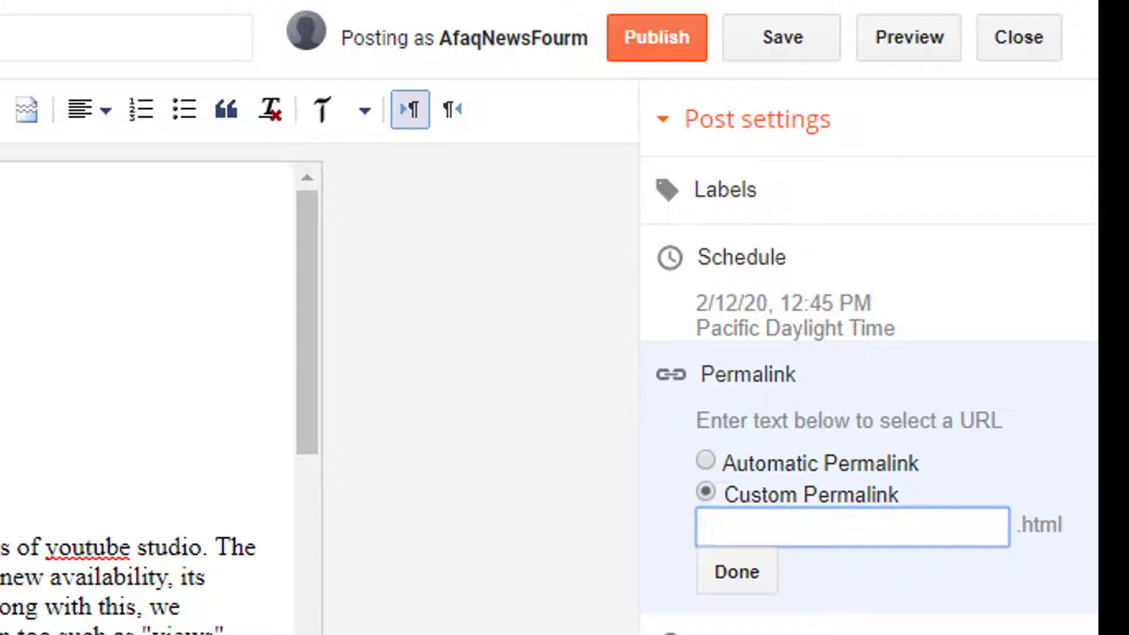
Set the custom permalink to CTR-Yellowicon-Youtube-Bell-notification and apply it.
text(CTR)
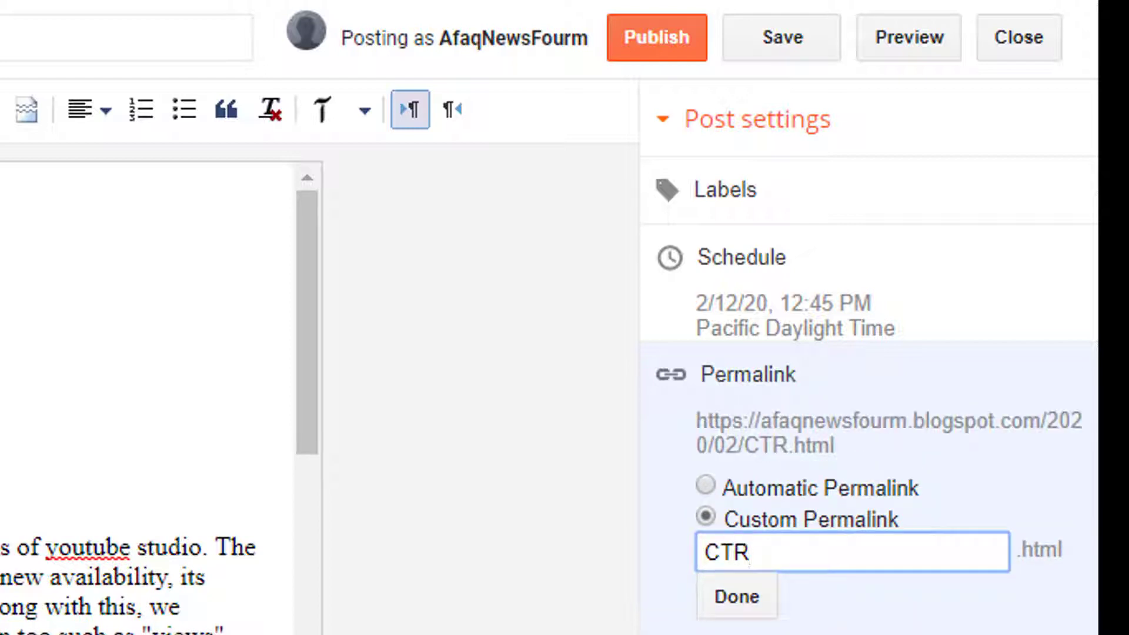
text(_)
key(BackSpace)
text(-)
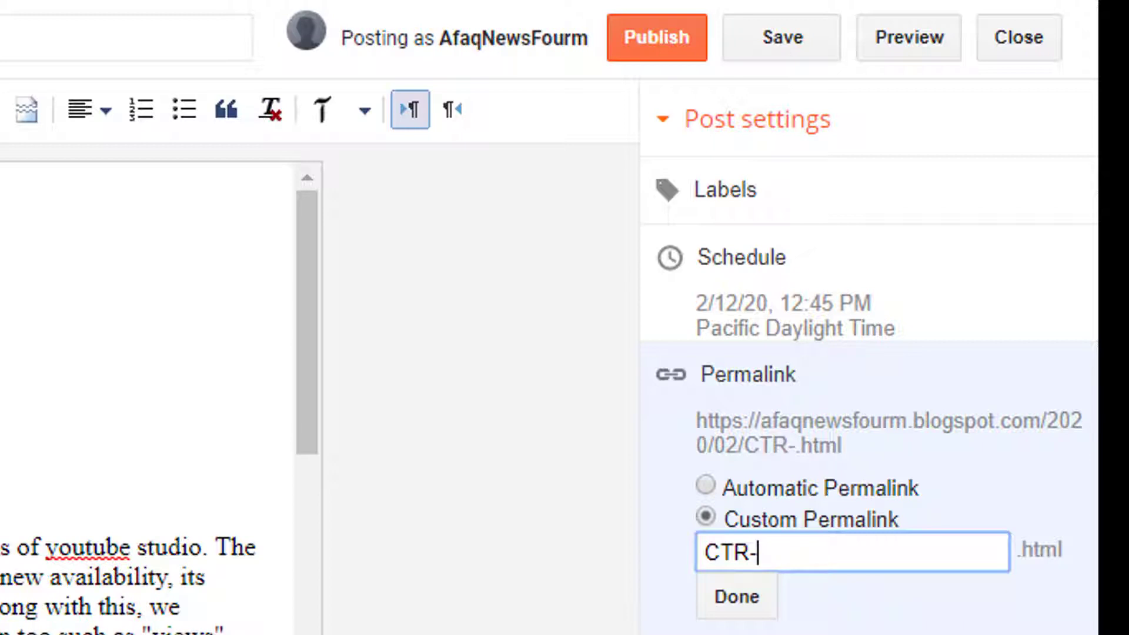
text(Yello)
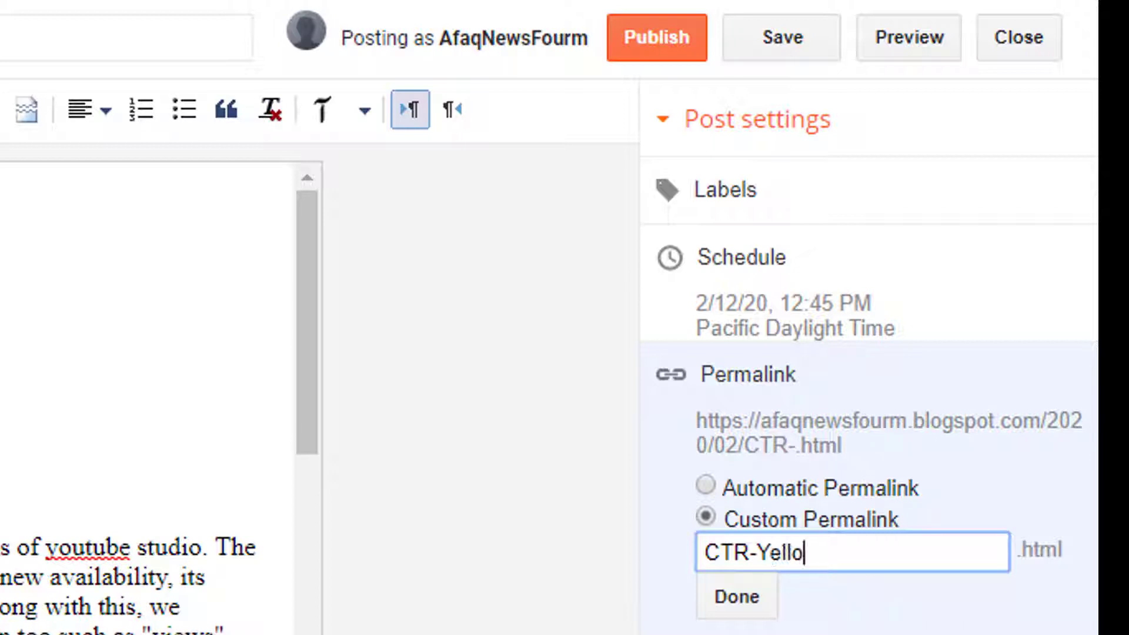
text(w)
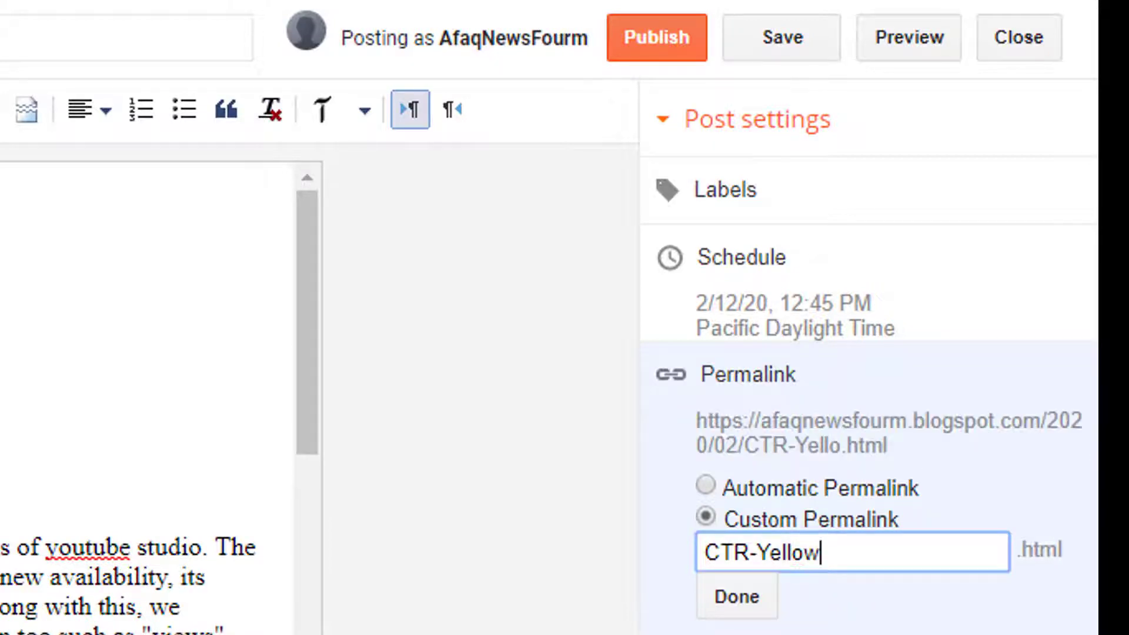
text(icon-)
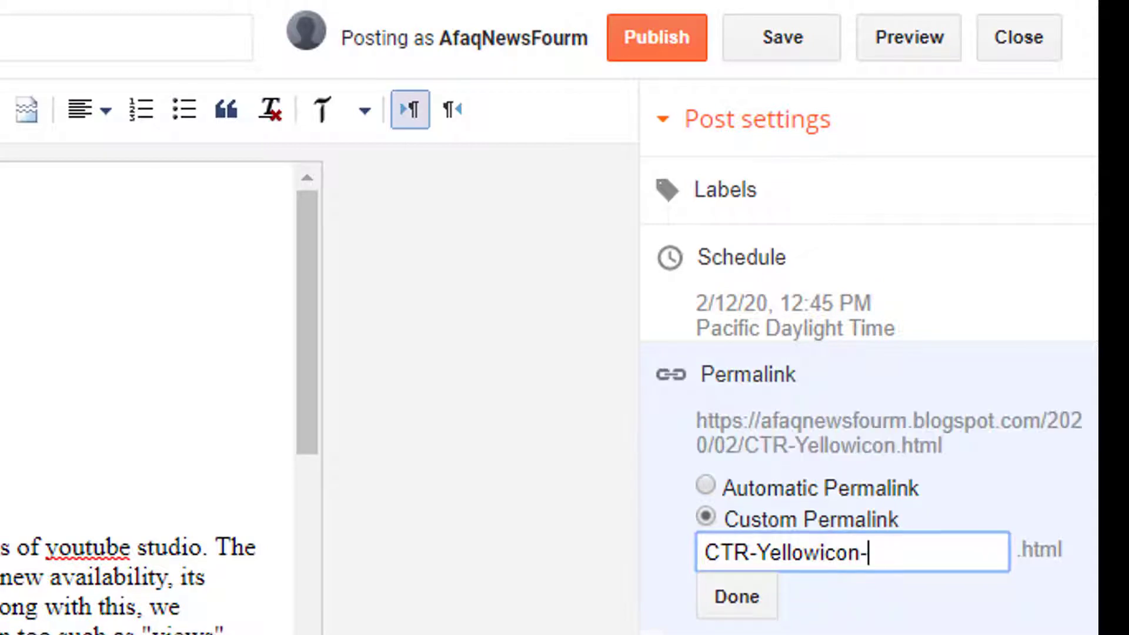
text(Youtube)
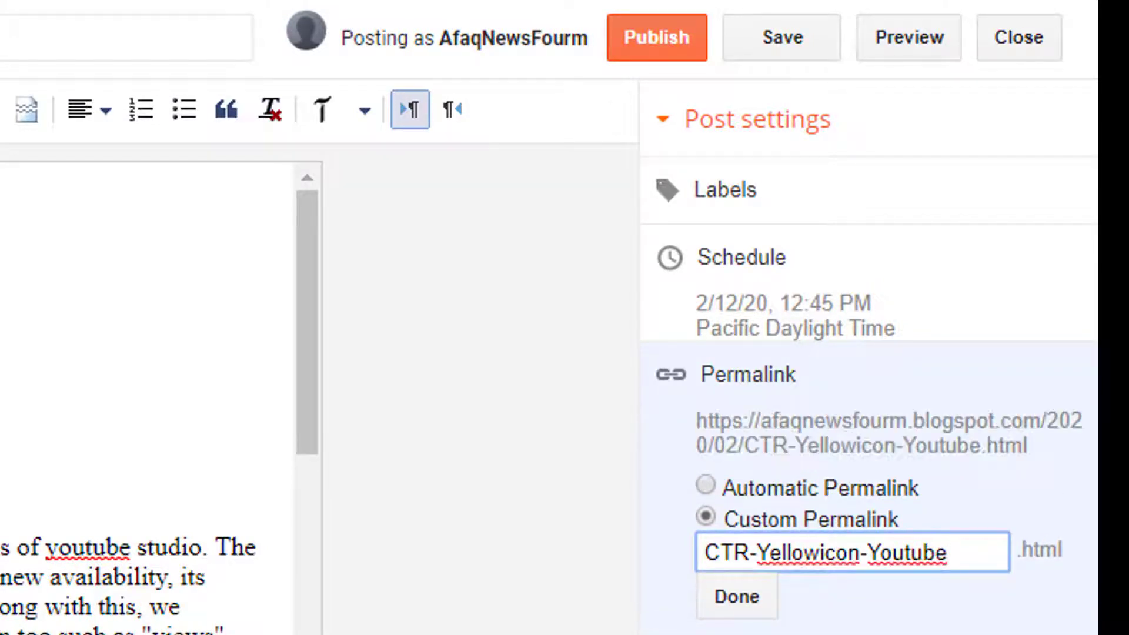
text(-Bell)
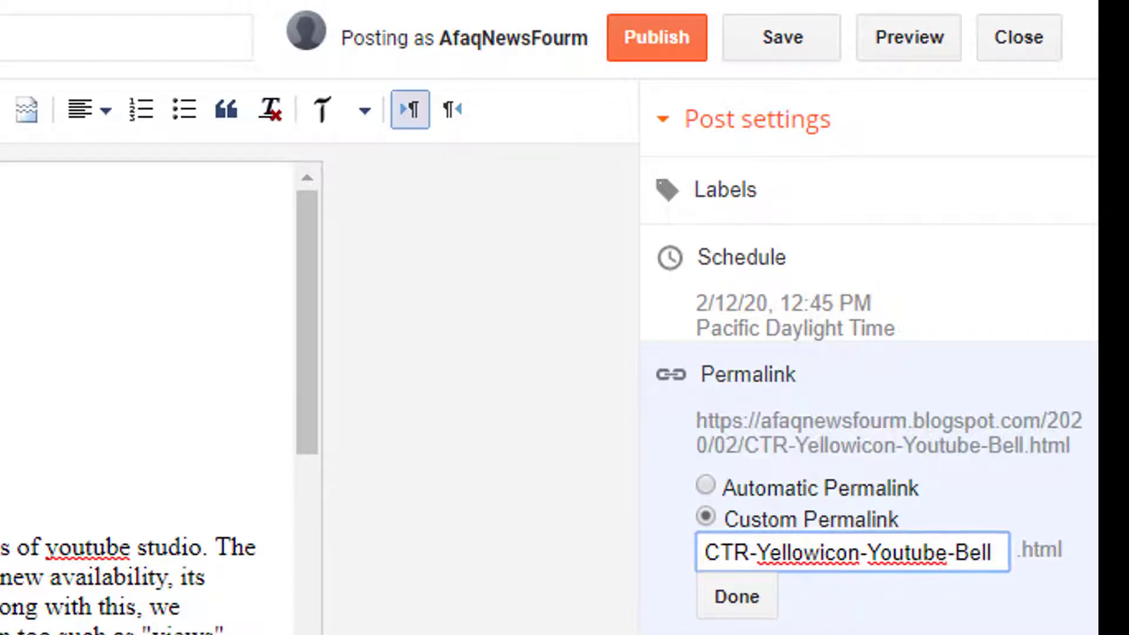
text(-)
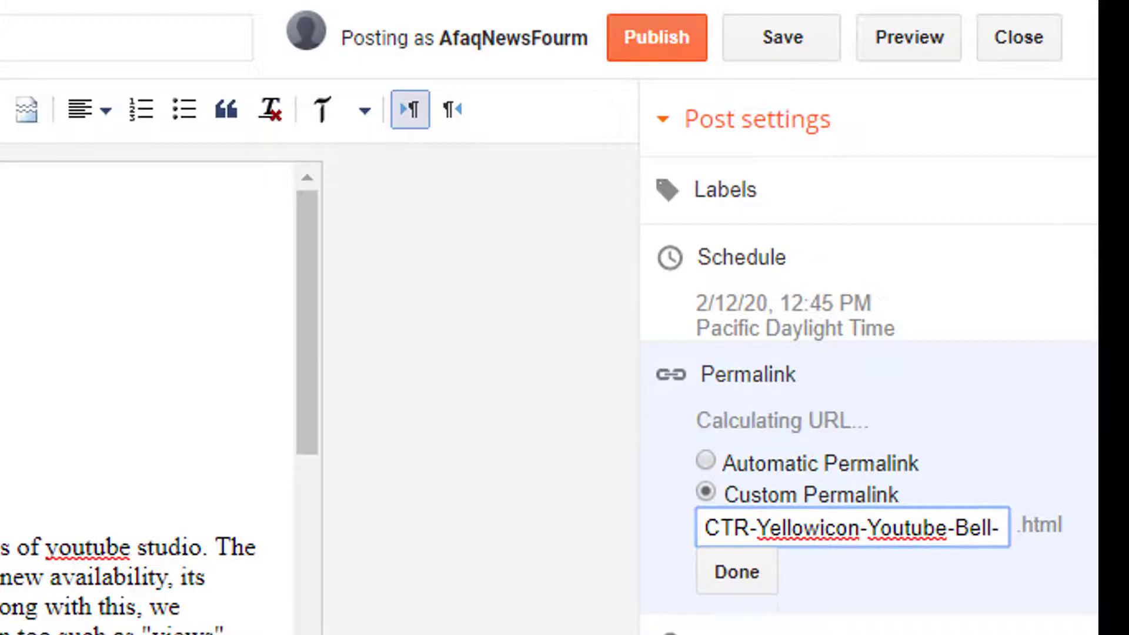
text(notiv)
key(BackSpace)
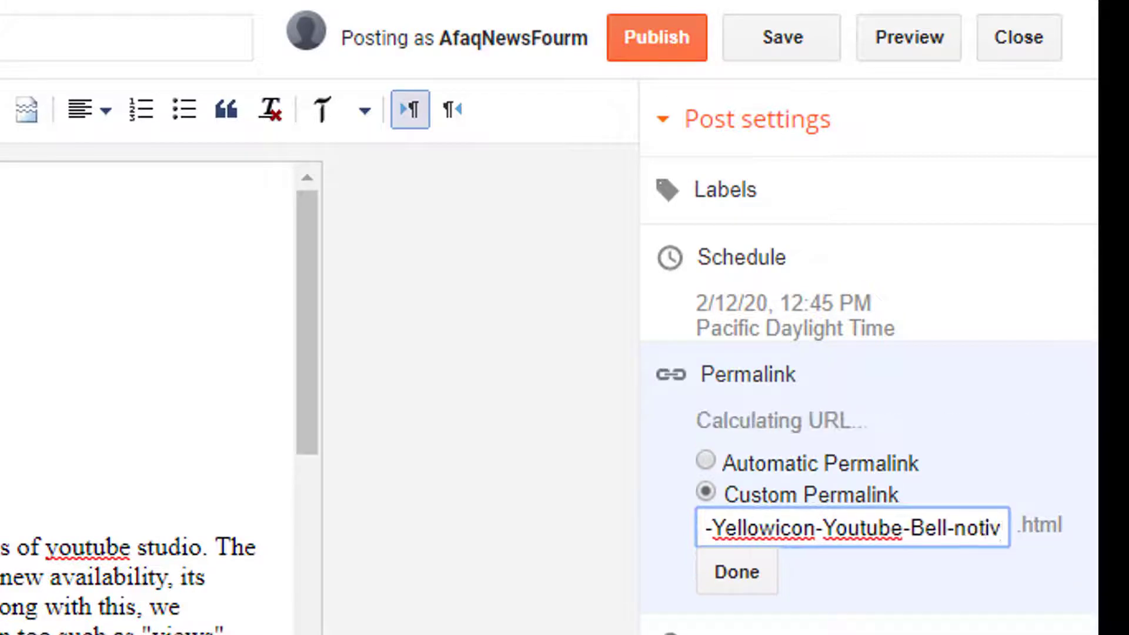
text(fication)
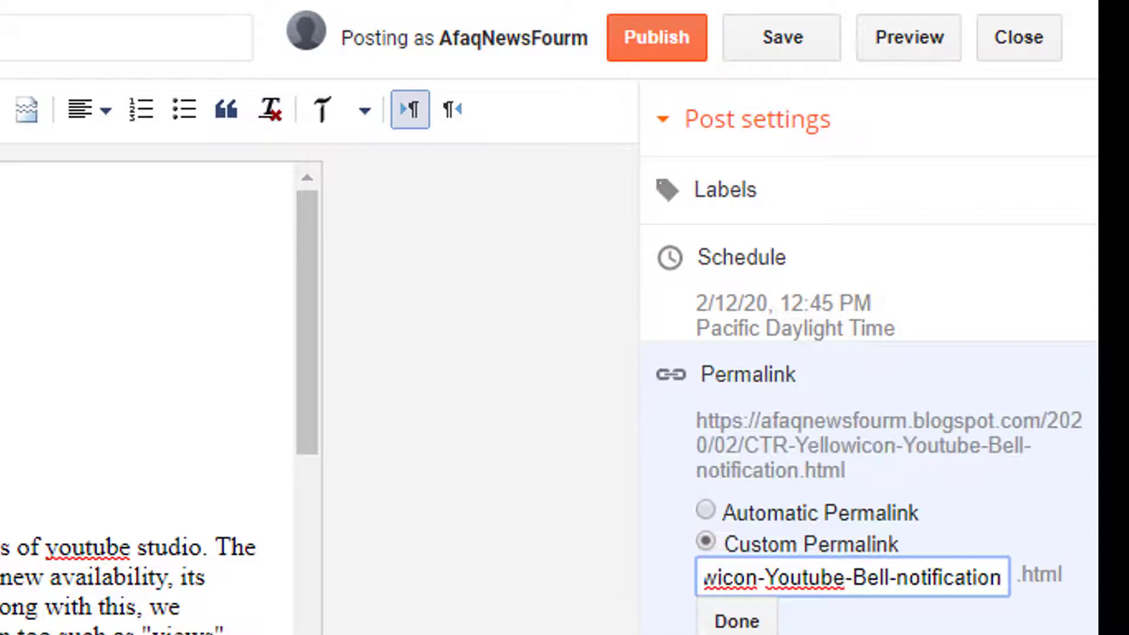
click(750, 627)
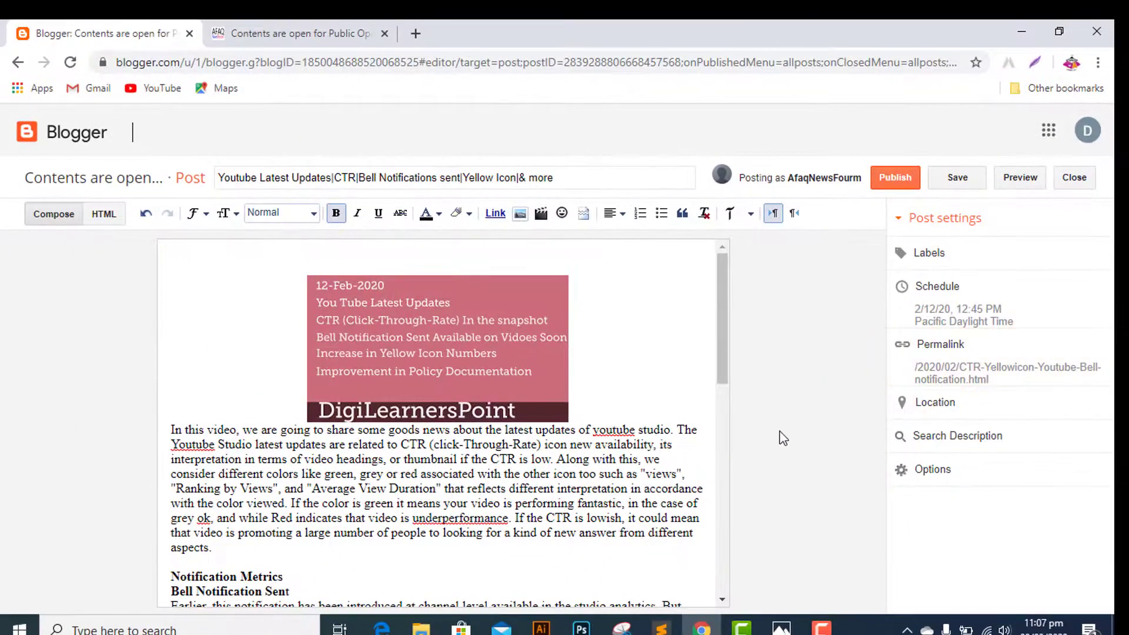
Publish the post and reload its old address, youtube-latest-updatesctrbell.html, in the blog's browser tab.
click(896, 183)
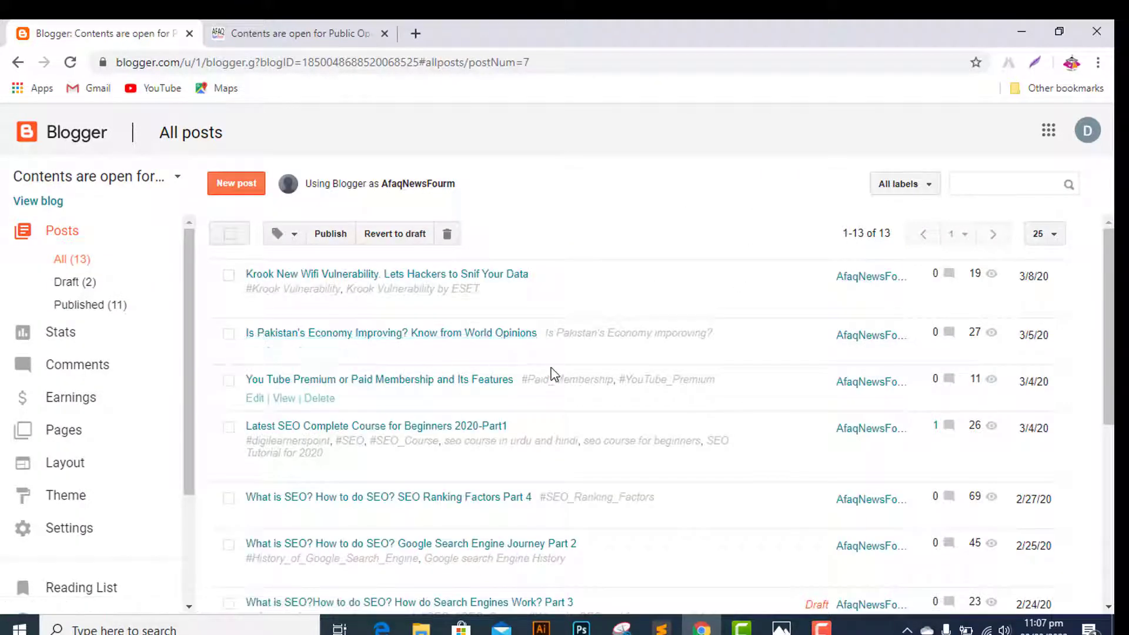
click(298, 37)
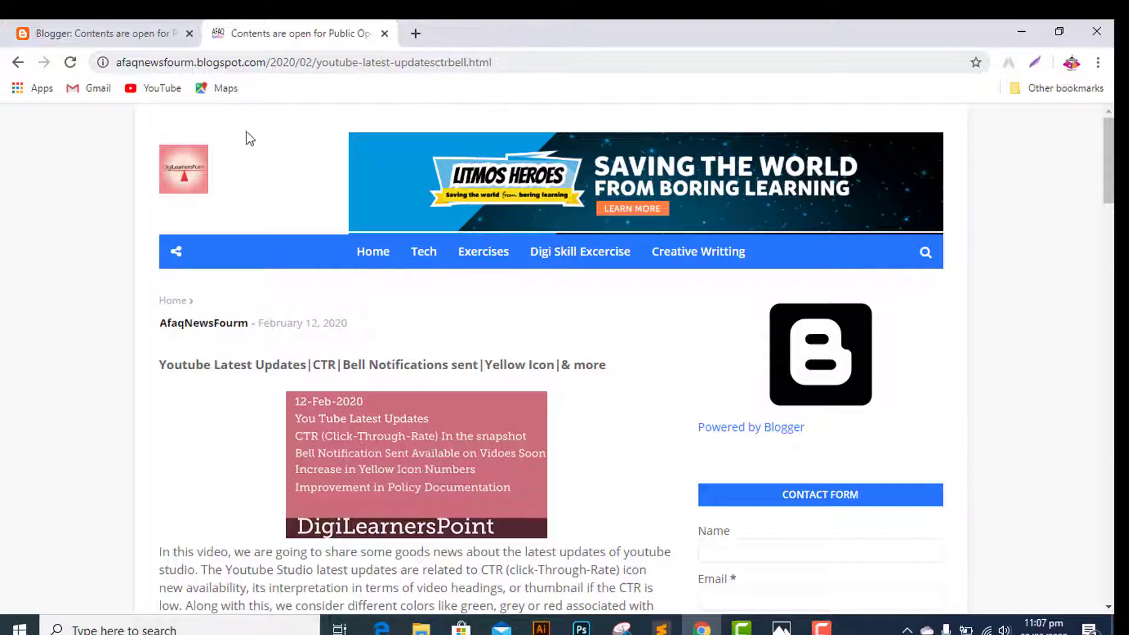
click(71, 63)
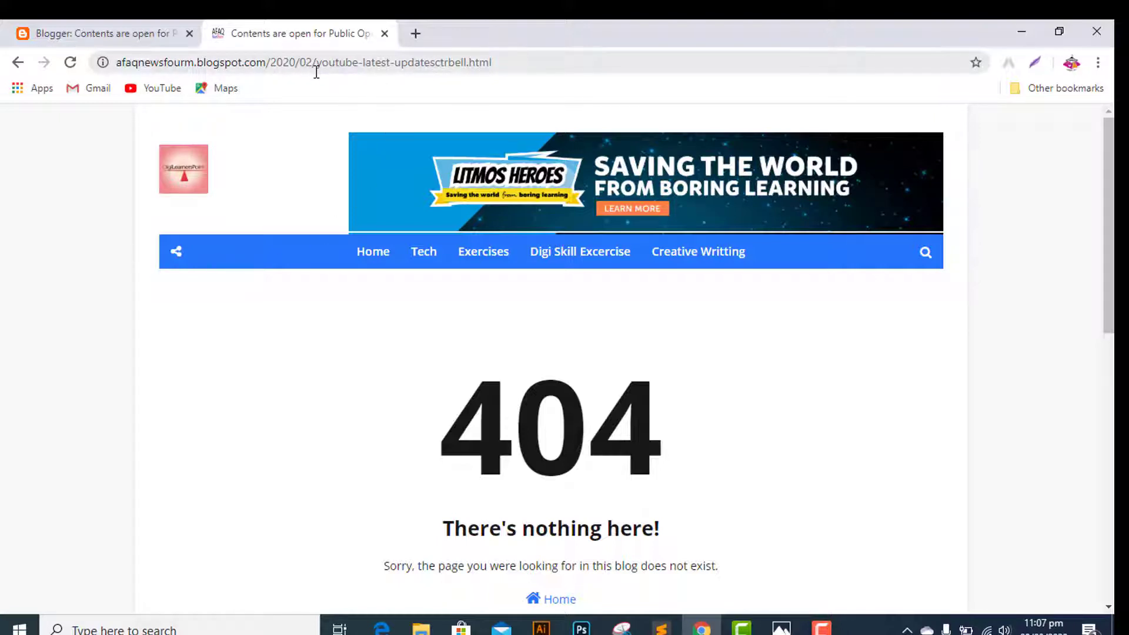
Reopen the "Youtube Latest Updates" post in Blogger to check its permalink, and update the post.
click(135, 41)
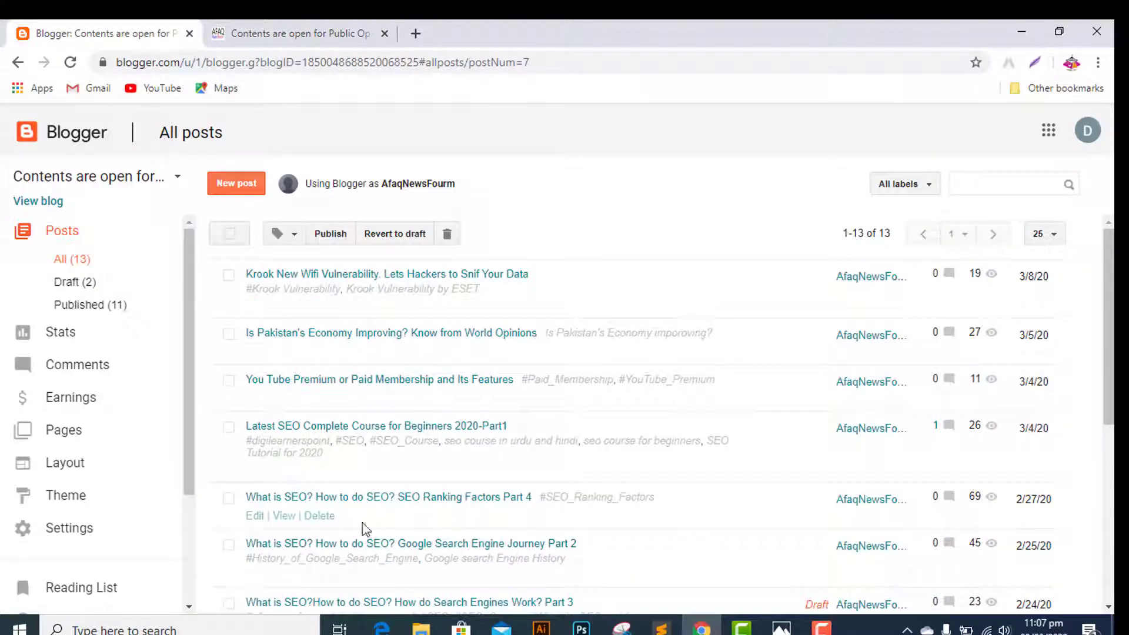
mouse_move(260, 507)
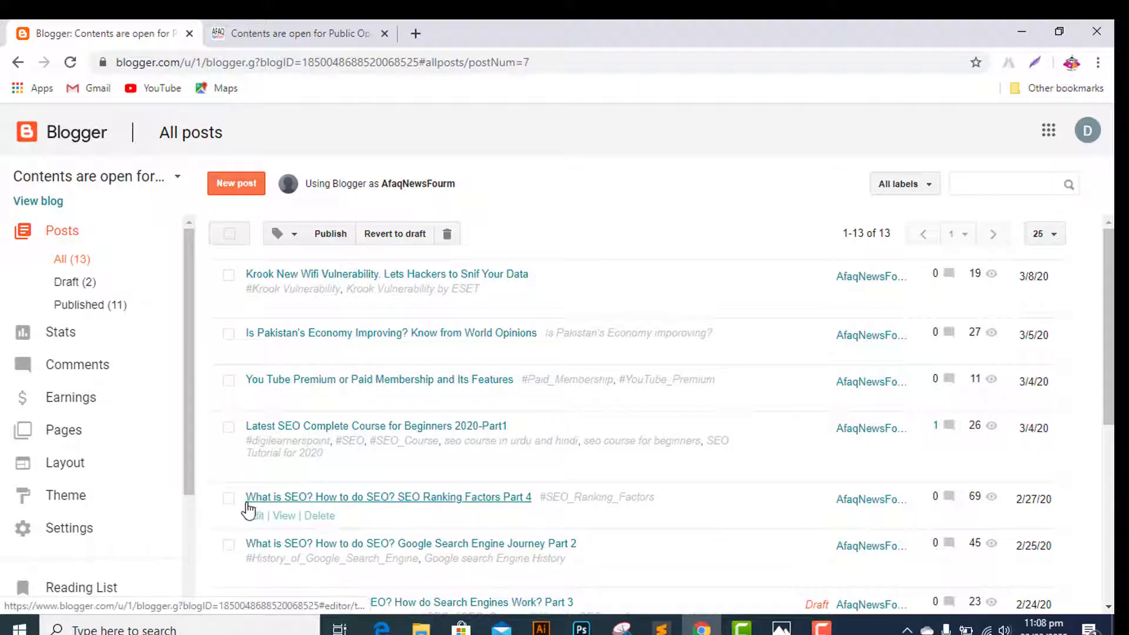
scroll(289, 462, down, 3)
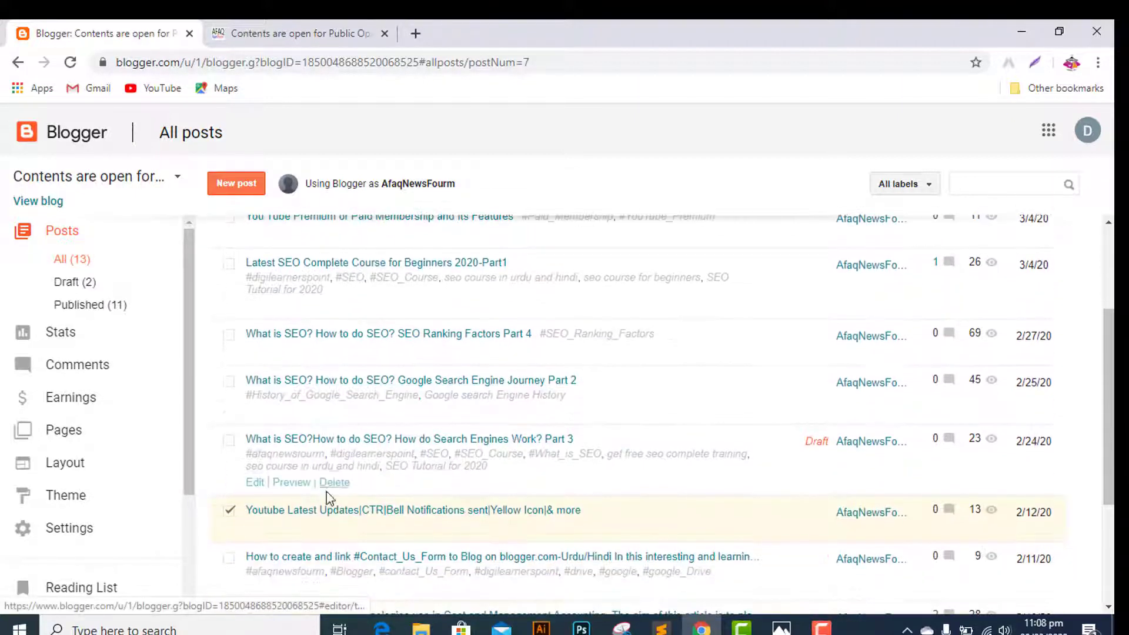
click(256, 529)
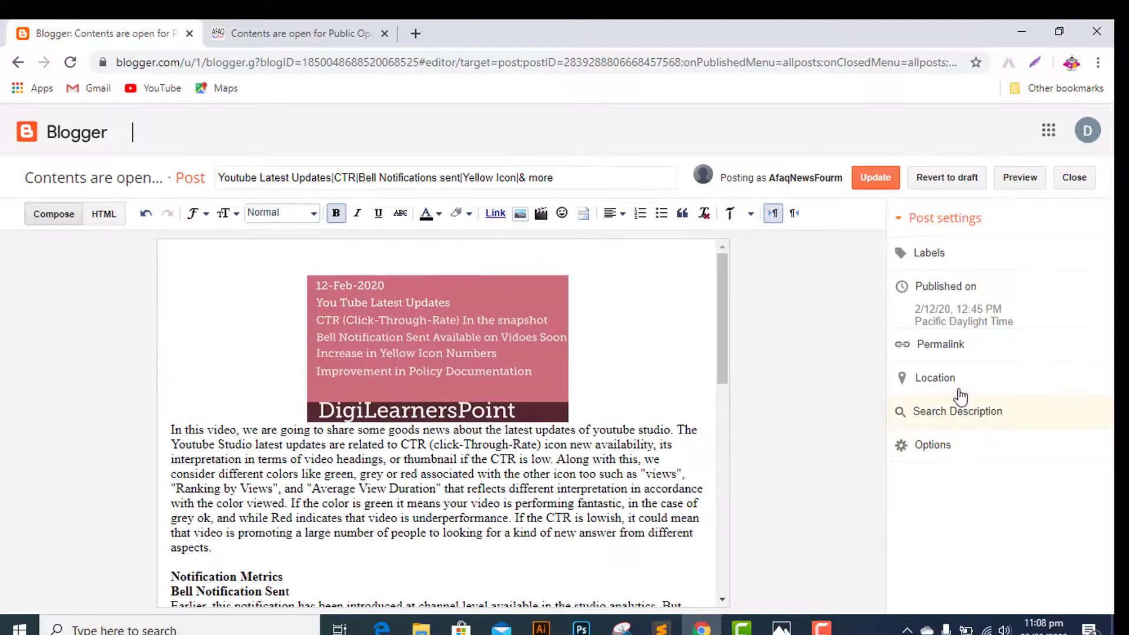
click(951, 345)
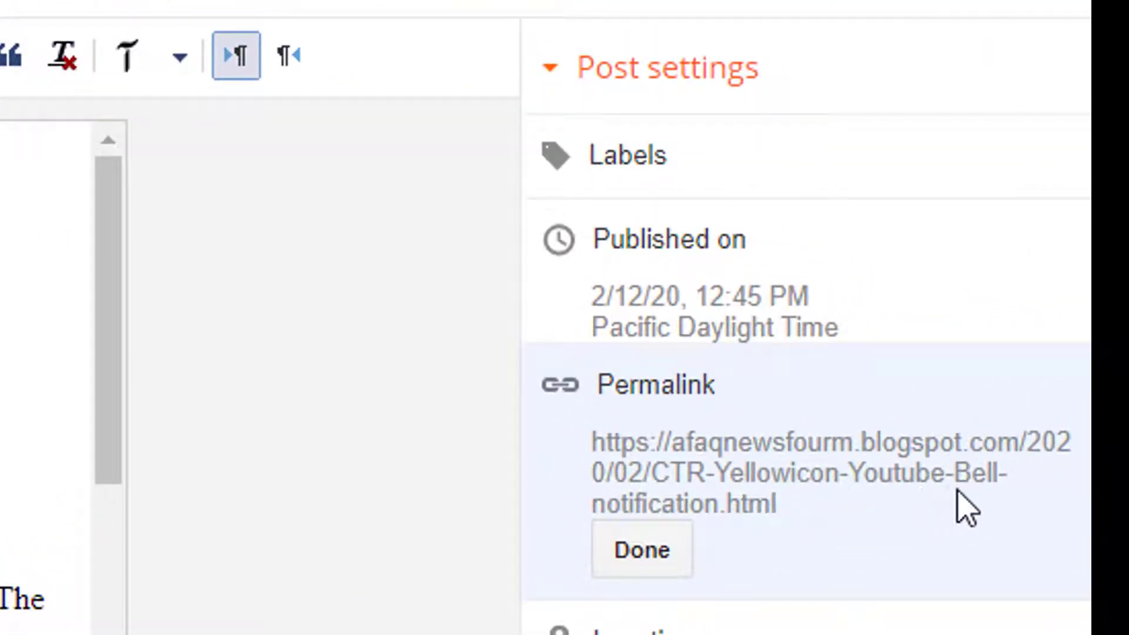
click(651, 553)
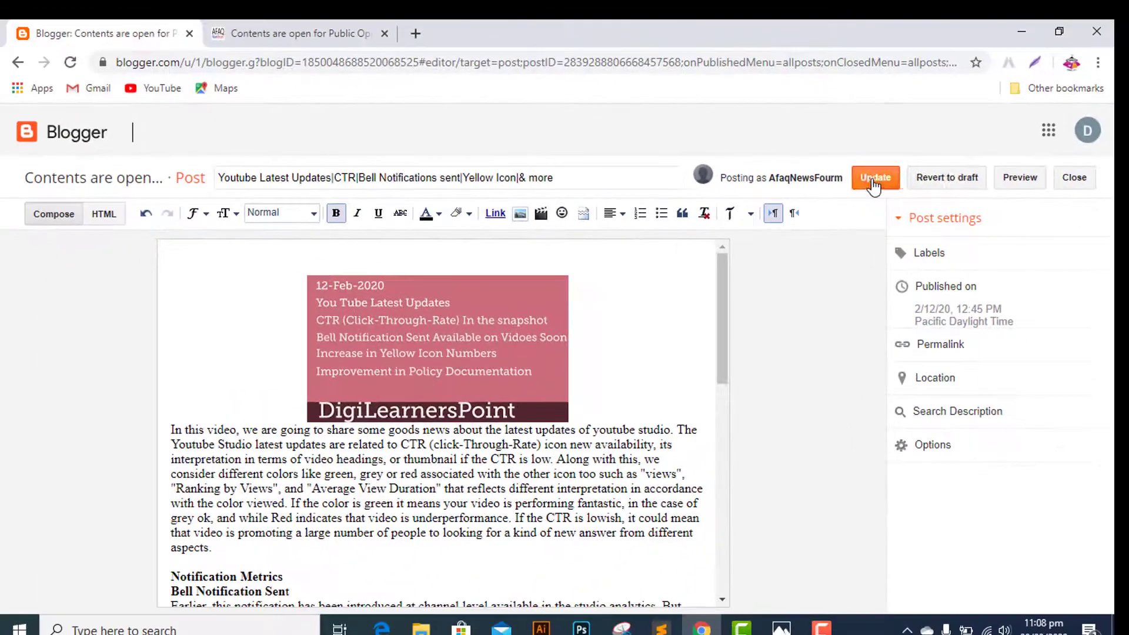
click(874, 182)
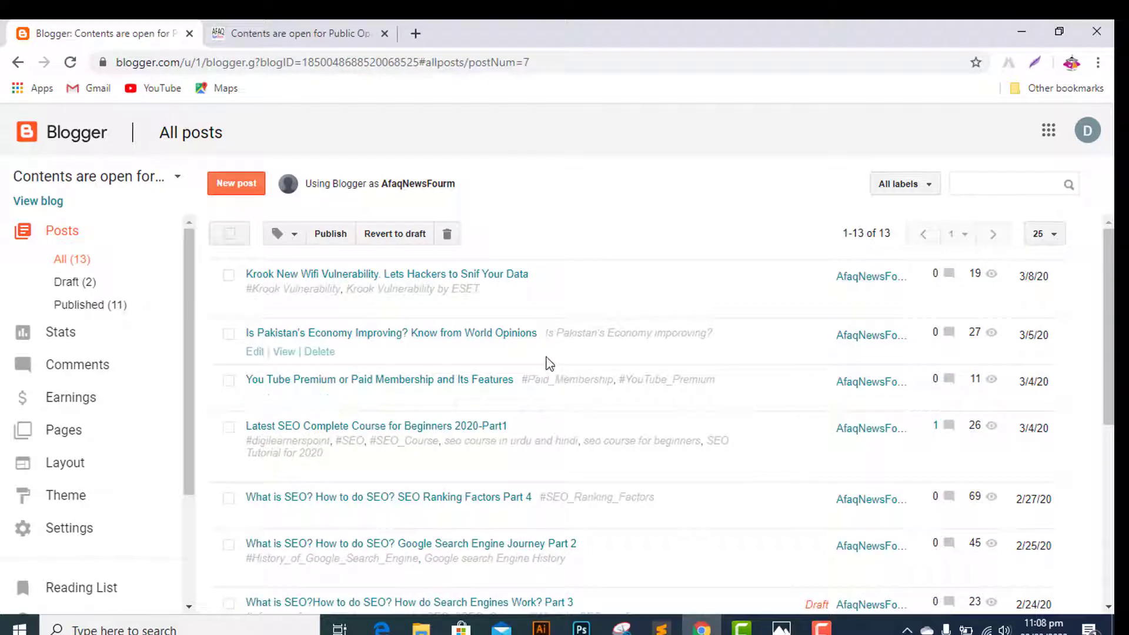
Reload the post's old address in the blog tab again and look through the page.
click(294, 36)
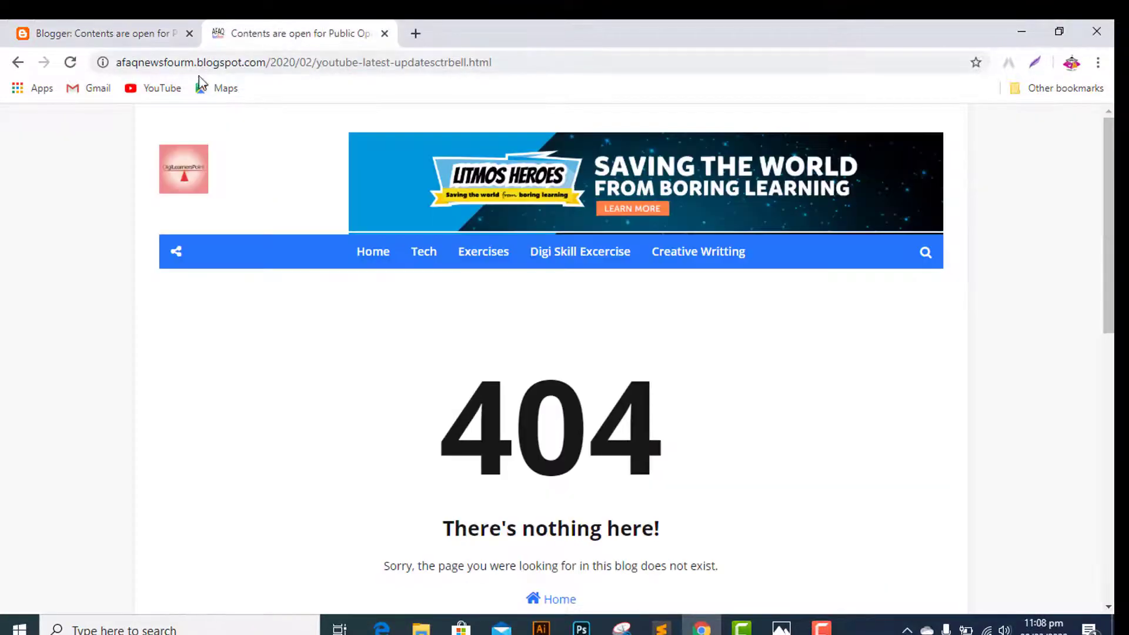
click(71, 62)
scroll(438, 406, down, 3)
scroll(438, 406, down, 1)
scroll(439, 406, up, 2)
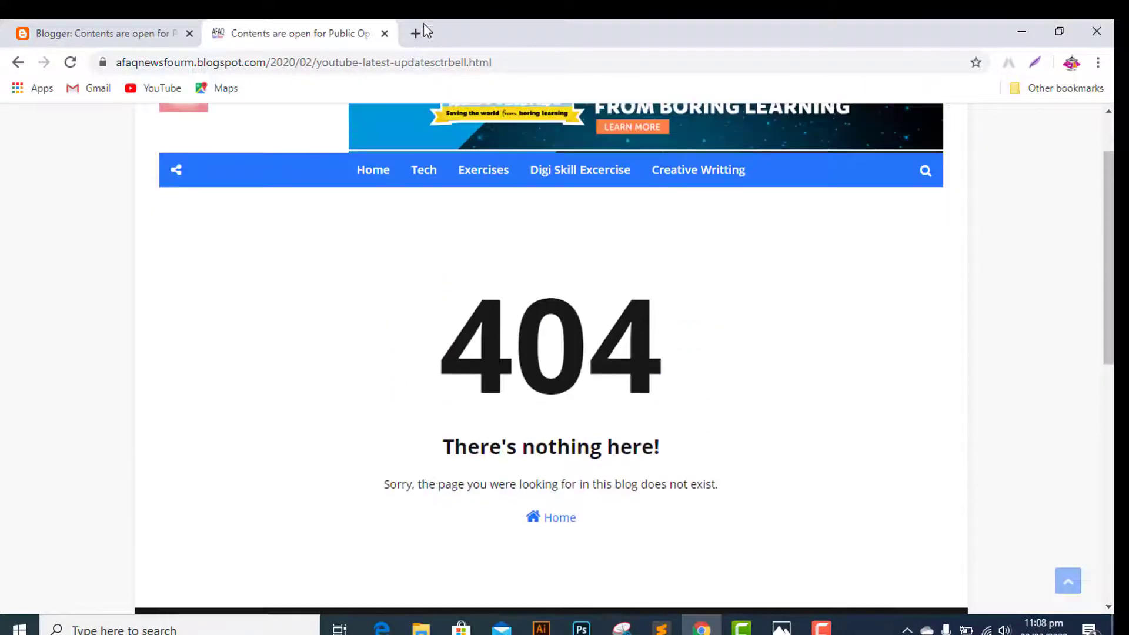
Close the tab with the old post address and open the live blog from Blogger.
click(385, 33)
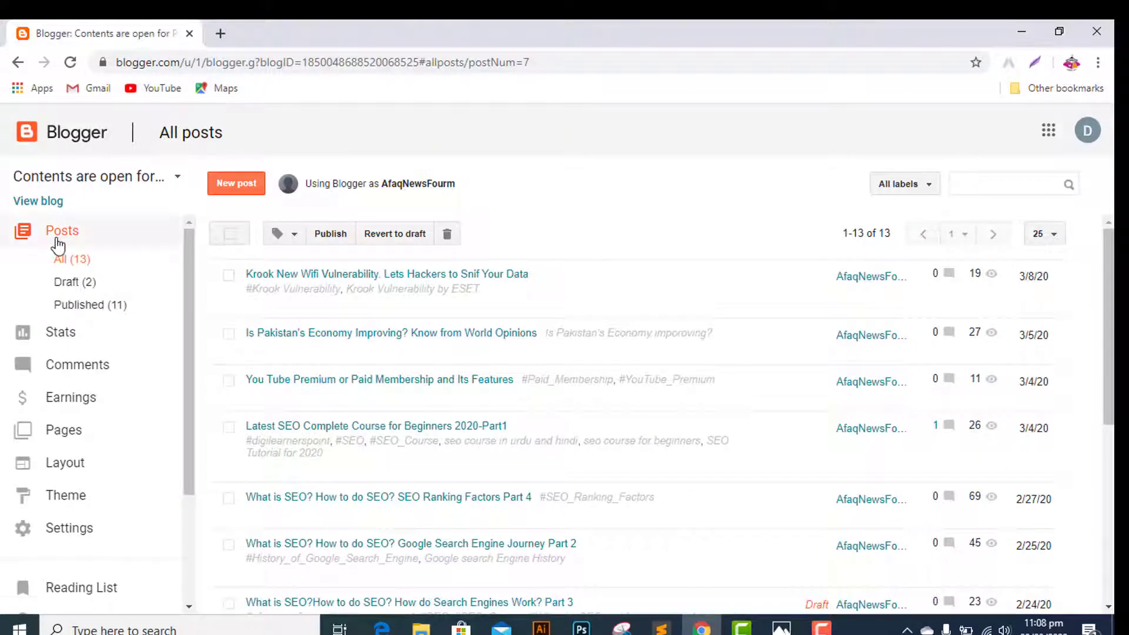
click(48, 203)
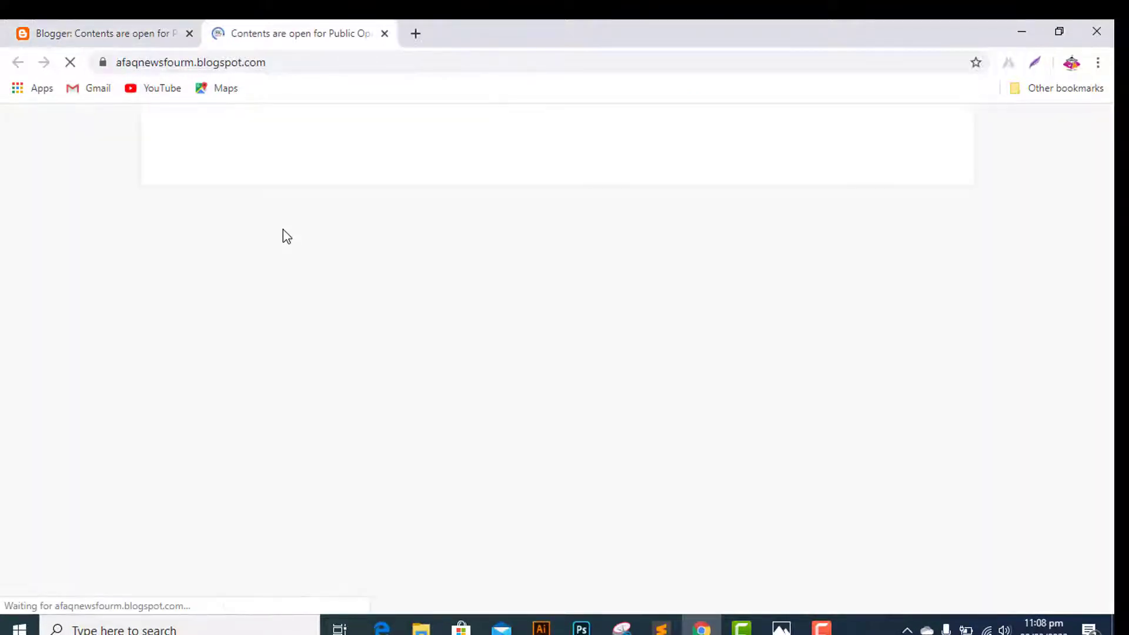
Look through the first two post list pages of the live blog and open the "Youtube Latest Updates|CTR|Bell Notifications sent" post.
scroll(452, 286, down, 15)
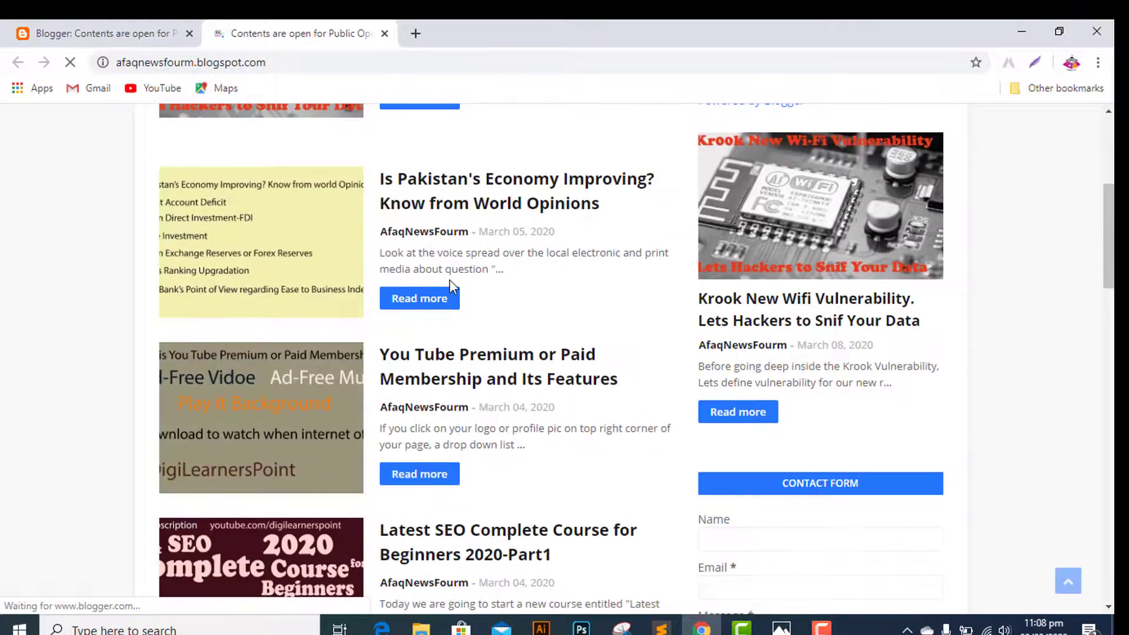
scroll(452, 286, down, 2)
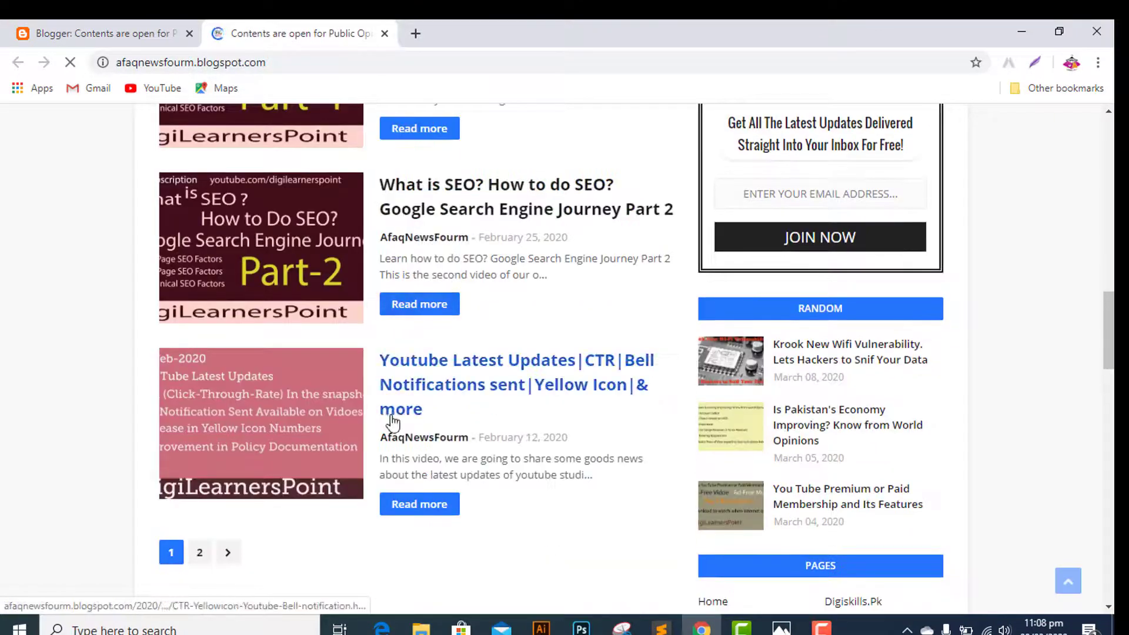
click(200, 554)
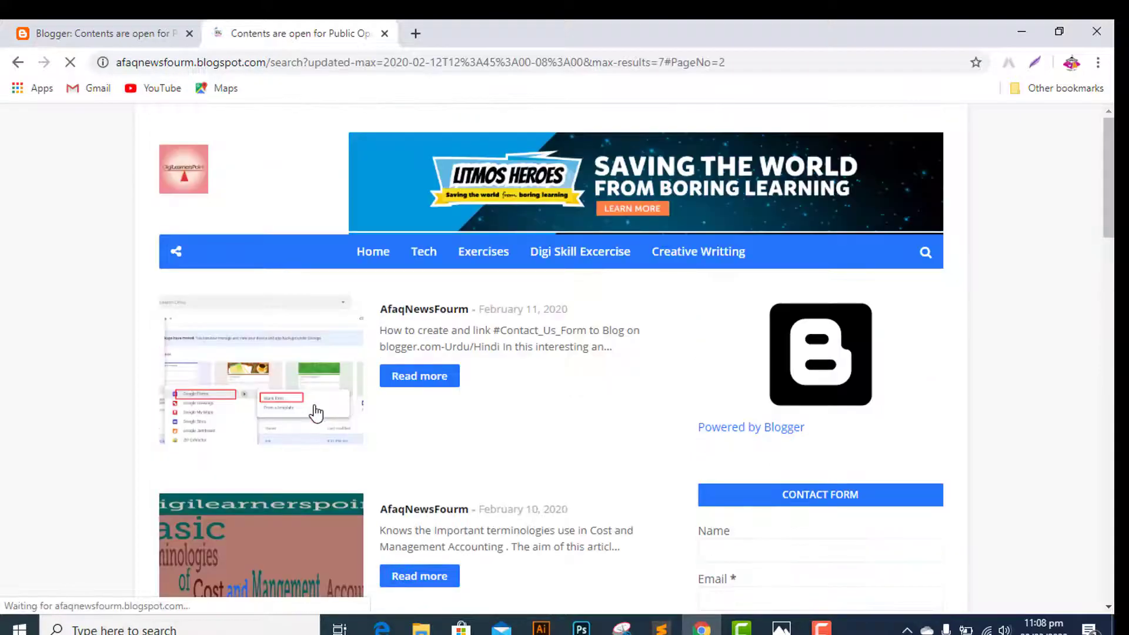
scroll(316, 412, down, 4)
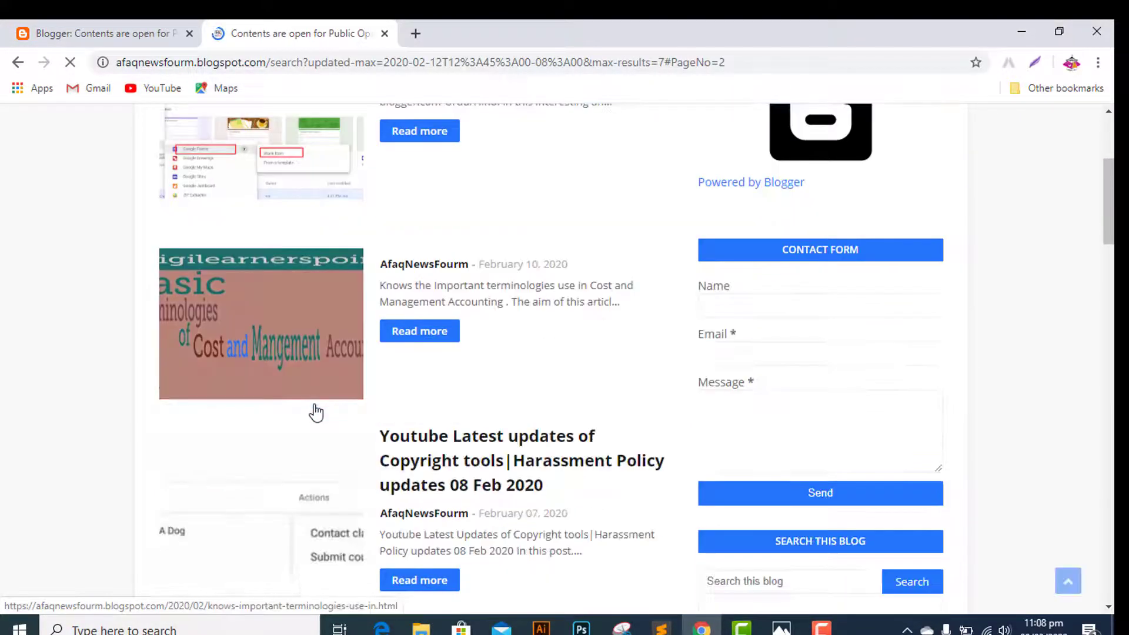
scroll(316, 412, down, 6)
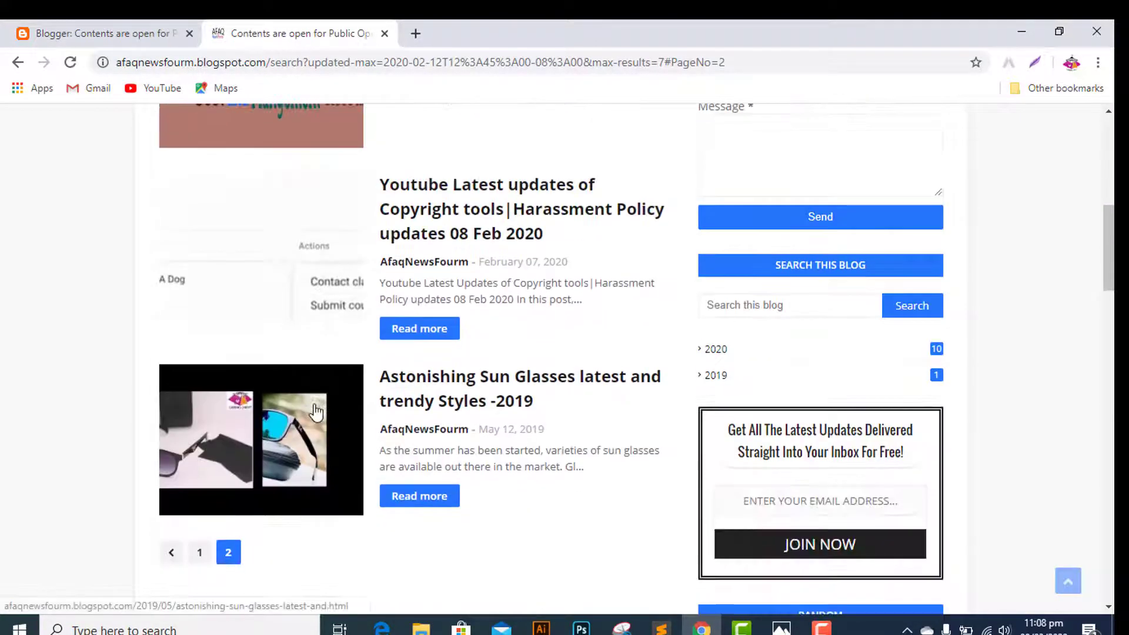
scroll(317, 412, up, 10)
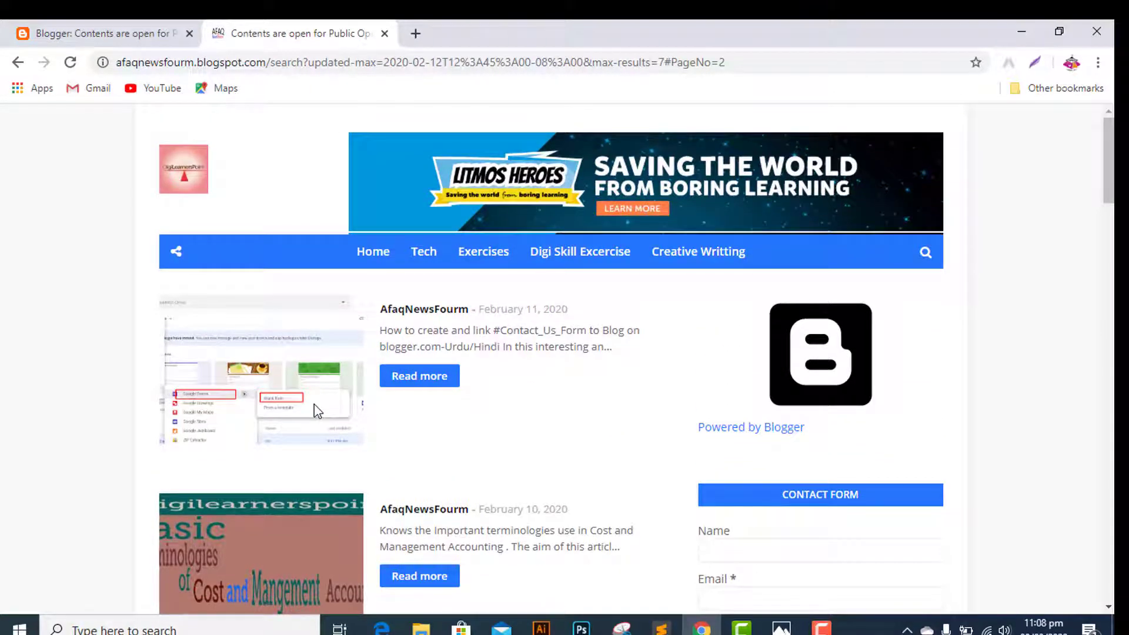
scroll(310, 431, down, 4)
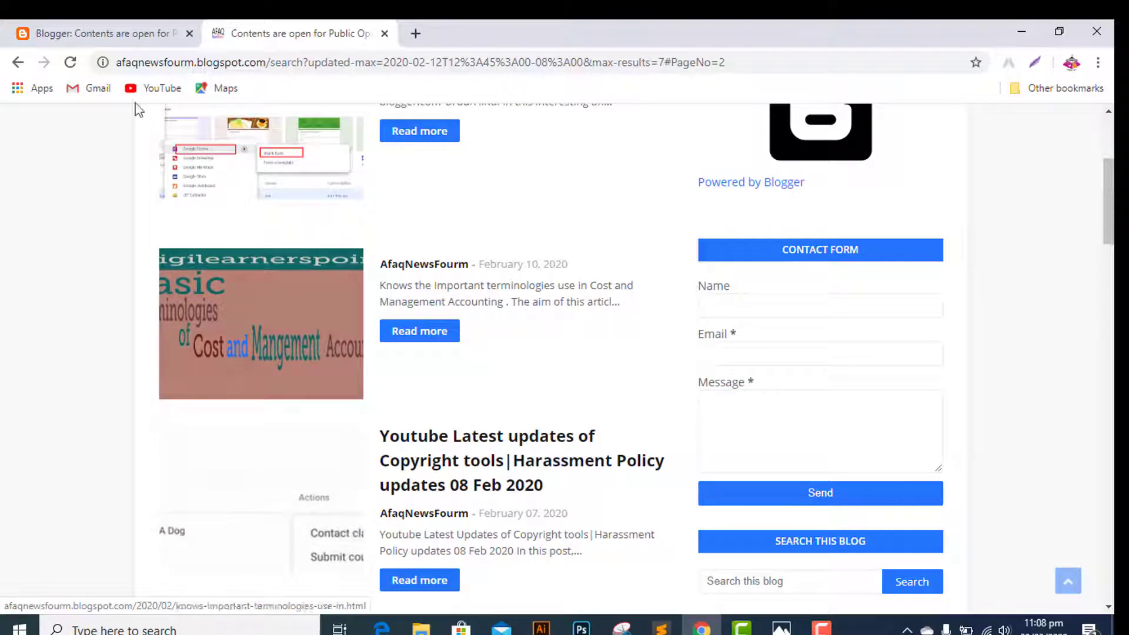
click(18, 62)
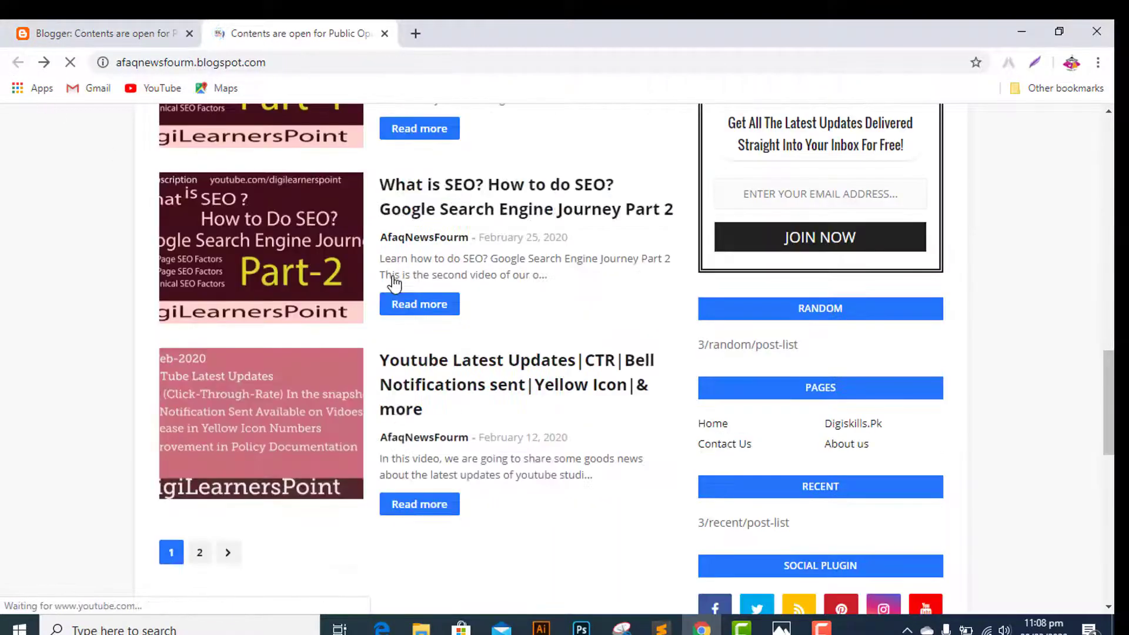
click(419, 504)
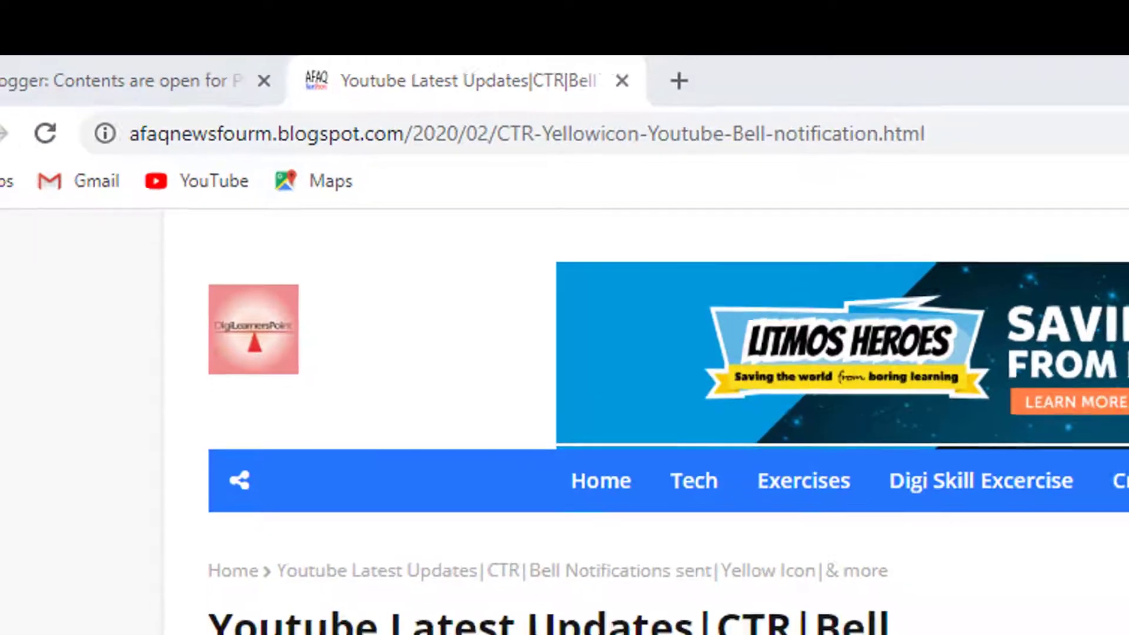
click(801, 620)
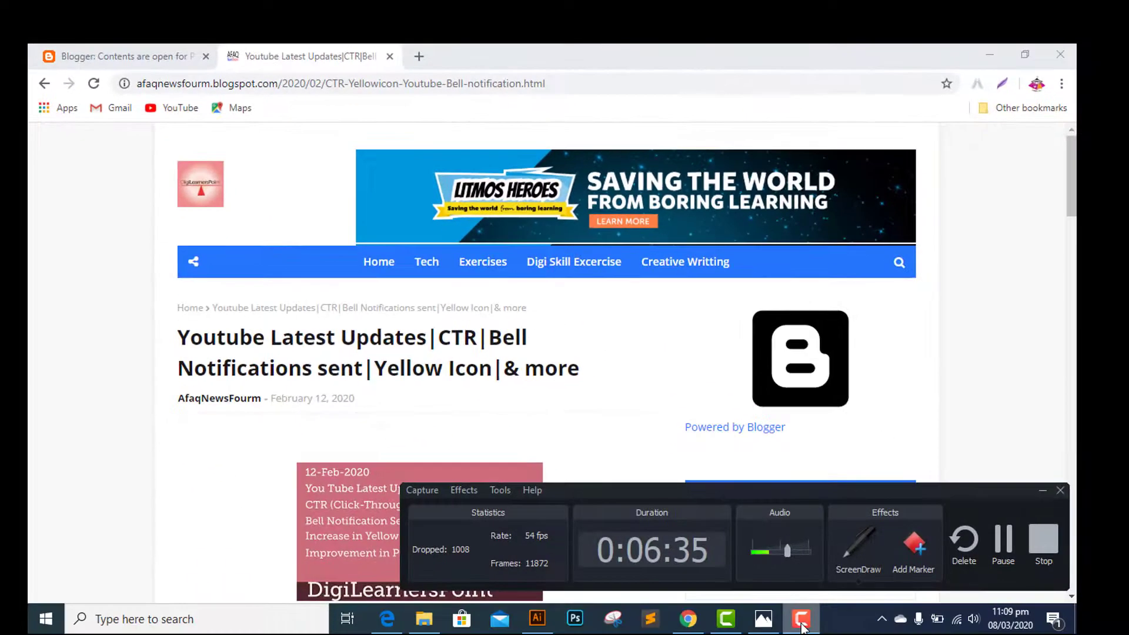
click(801, 624)
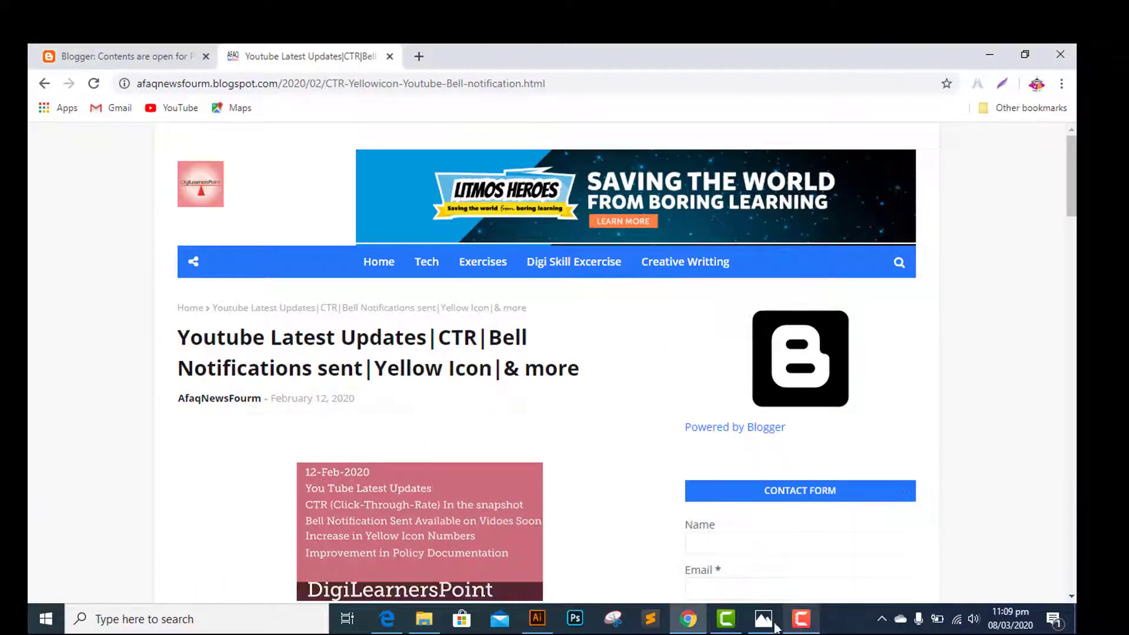
Return to the Blogger post list and open the draft "What is SEO?How to do SEO? How do Search Engines Work? Part 3" for editing.
click(90, 57)
scroll(549, 350, down, 3)
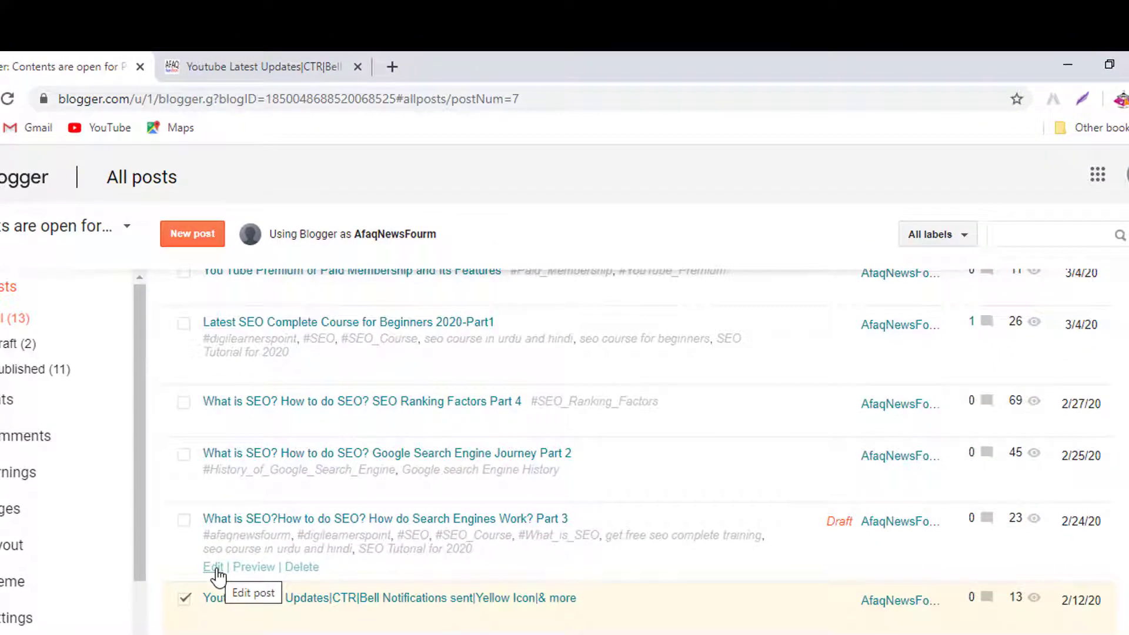
click(214, 569)
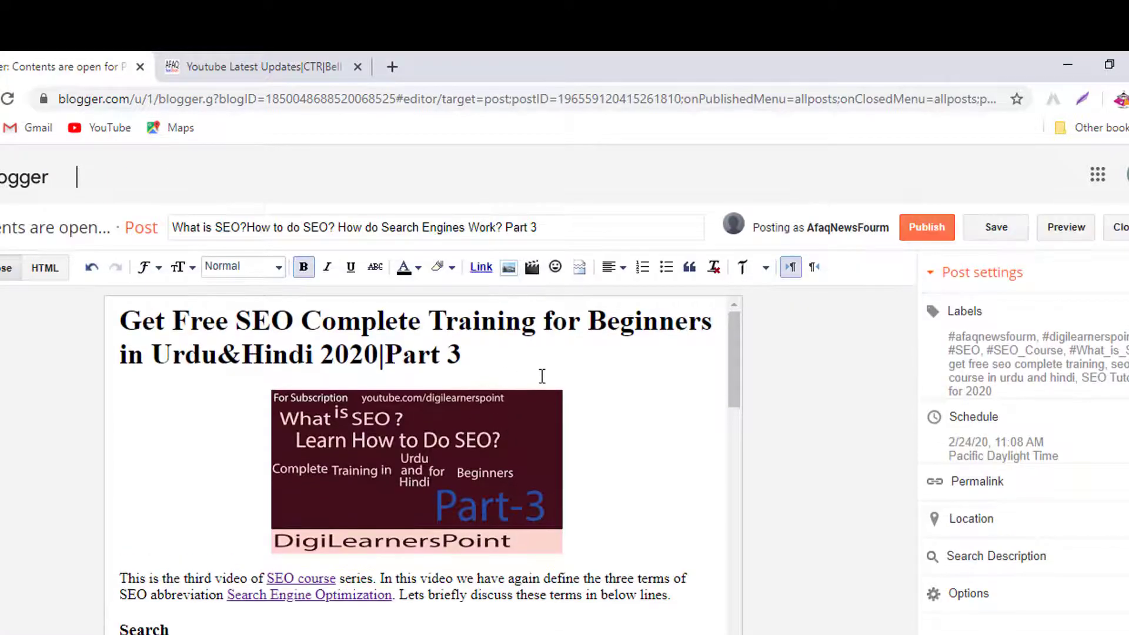
Switch the draft's permalink setting to Custom Permalink and look through the post's text.
click(976, 487)
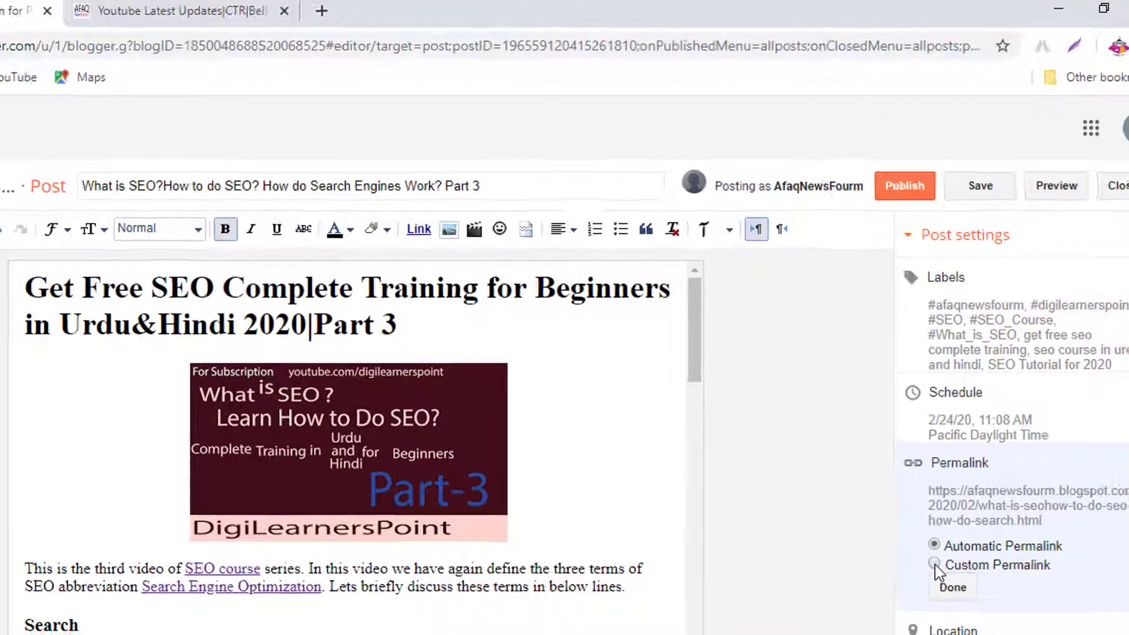
click(953, 574)
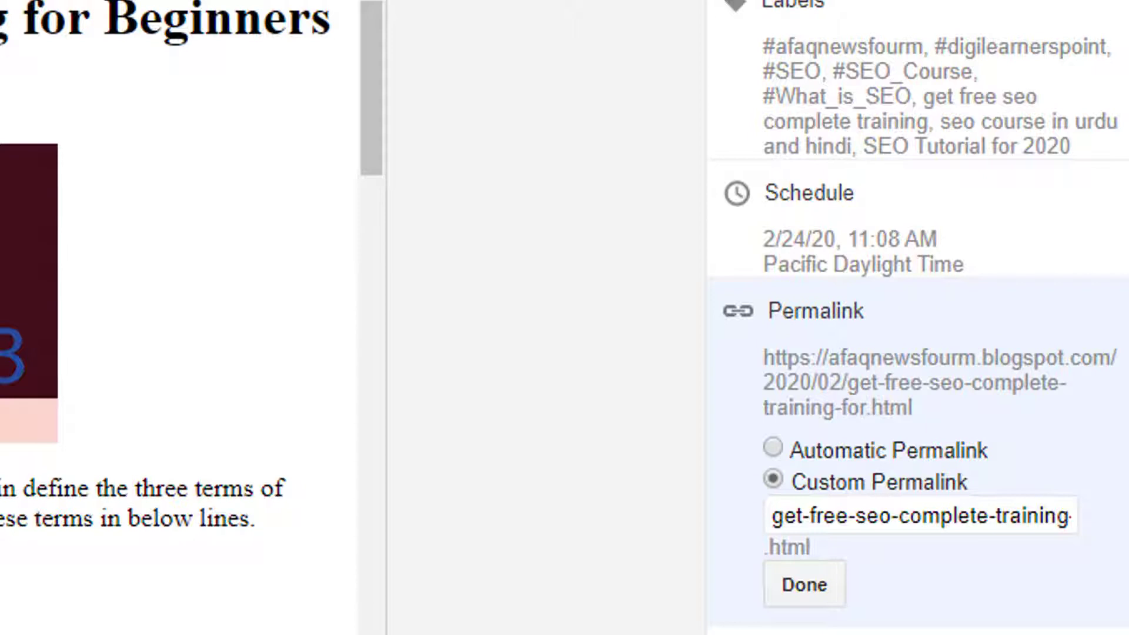
scroll(177, 317, down, 15)
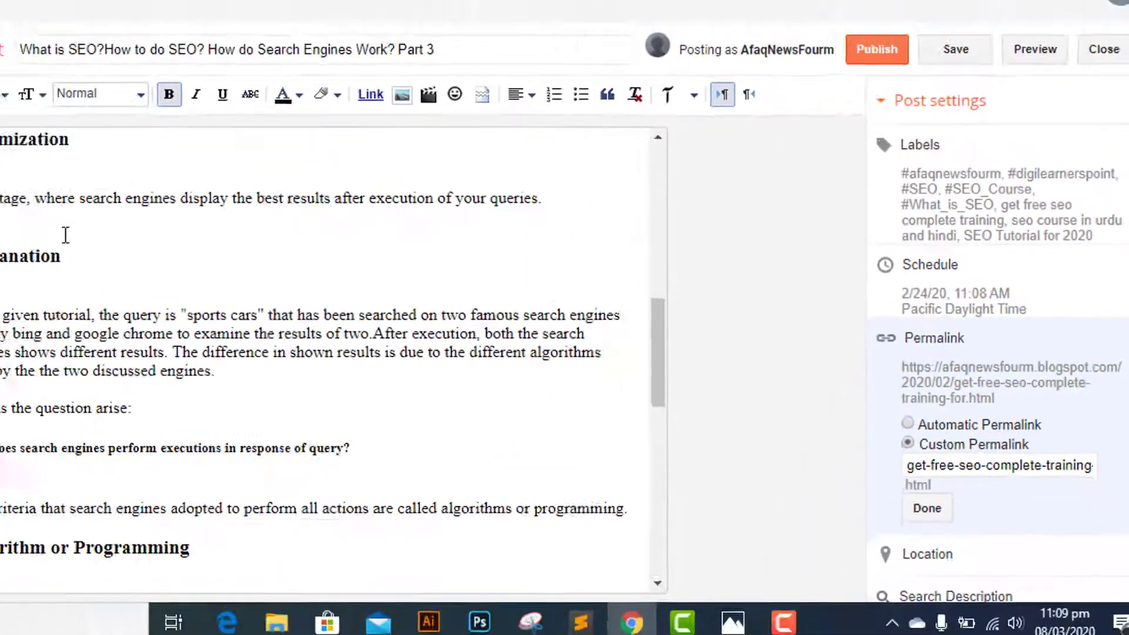
scroll(65, 235, down, 10)
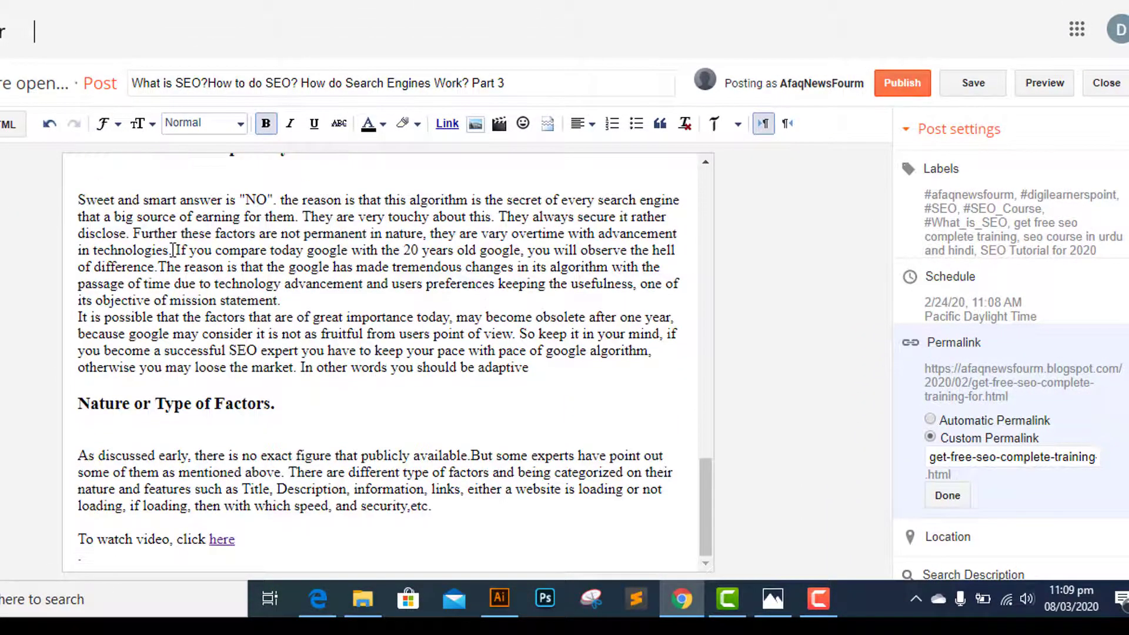
scroll(173, 250, up, 20)
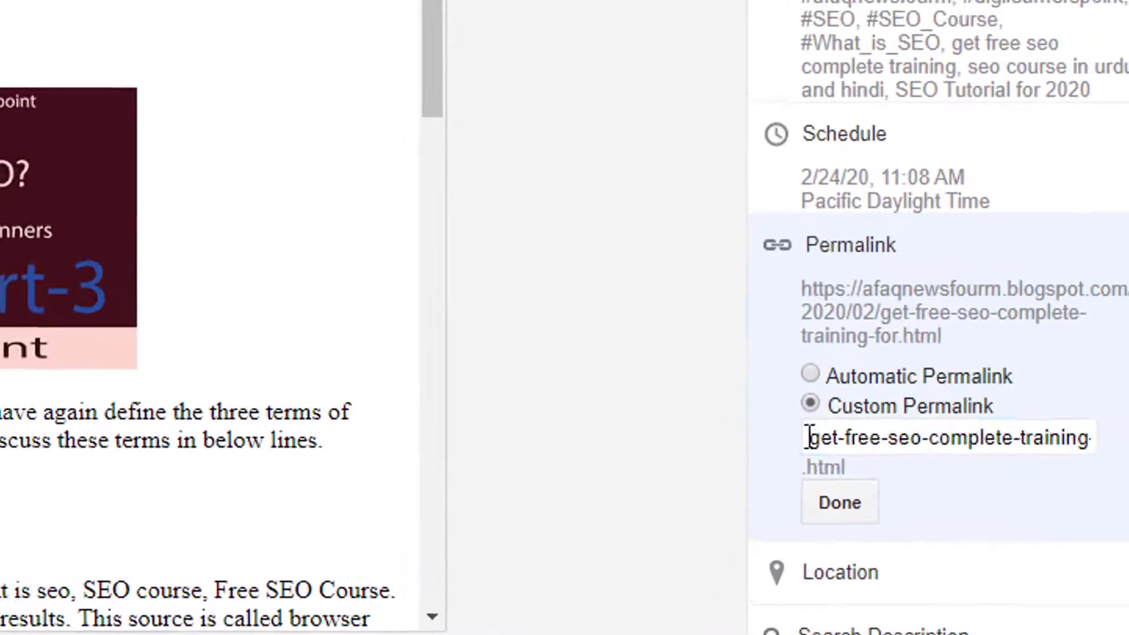
Replace the custom permalink text with "How-do-search-engines-work", confirm it, and publish the post.
drag(902, 452, 1115, 452)
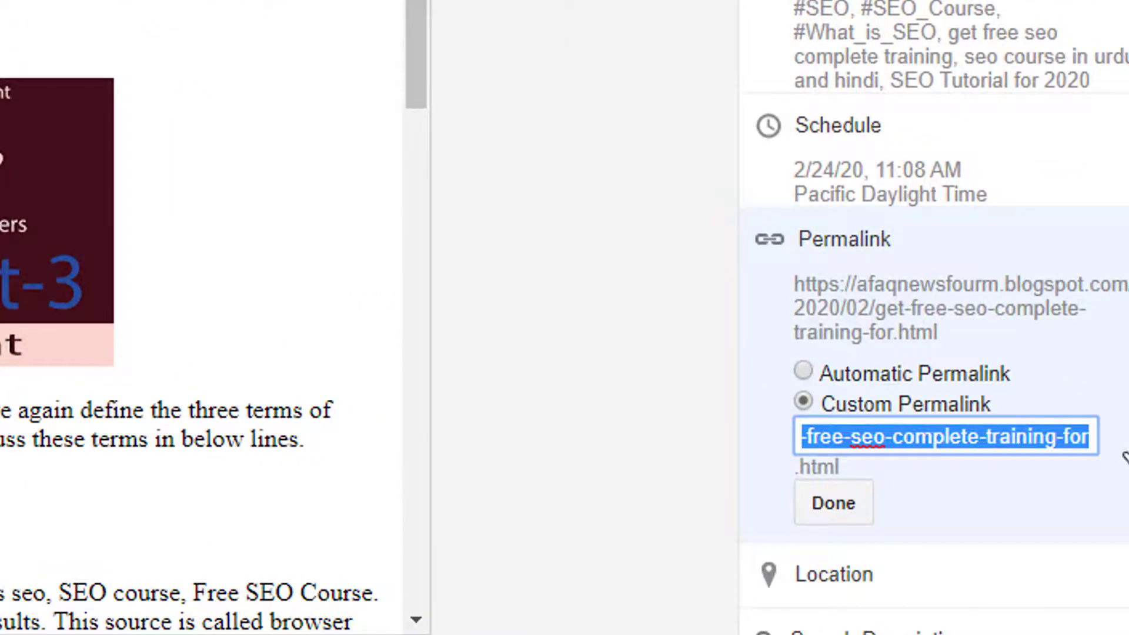
text(How do Se)
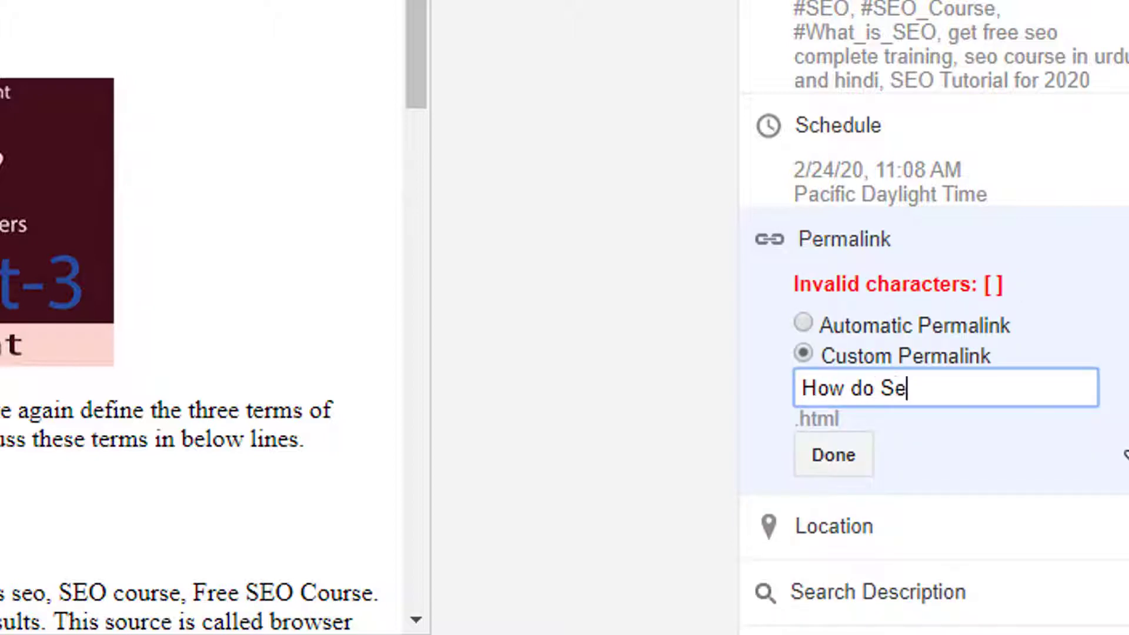
key(BackSpace)
key(BackSpace)
key(BackSpace)
key(BackSpace)
key(BackSpace)
key(BackSpace)
text(-)
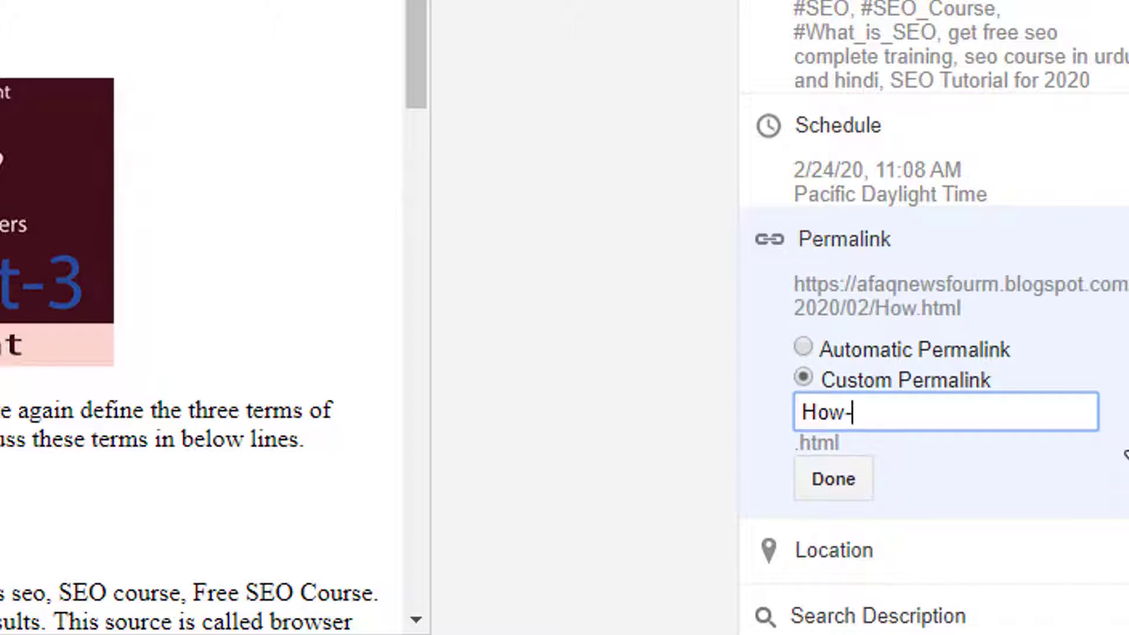
text(do-s)
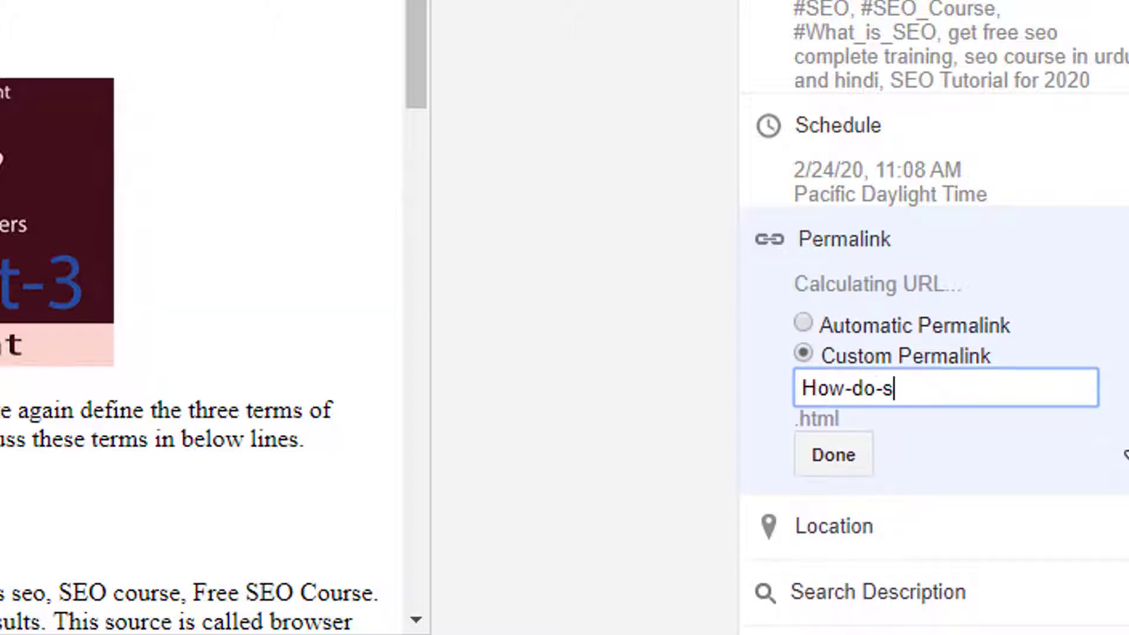
text(earch-)
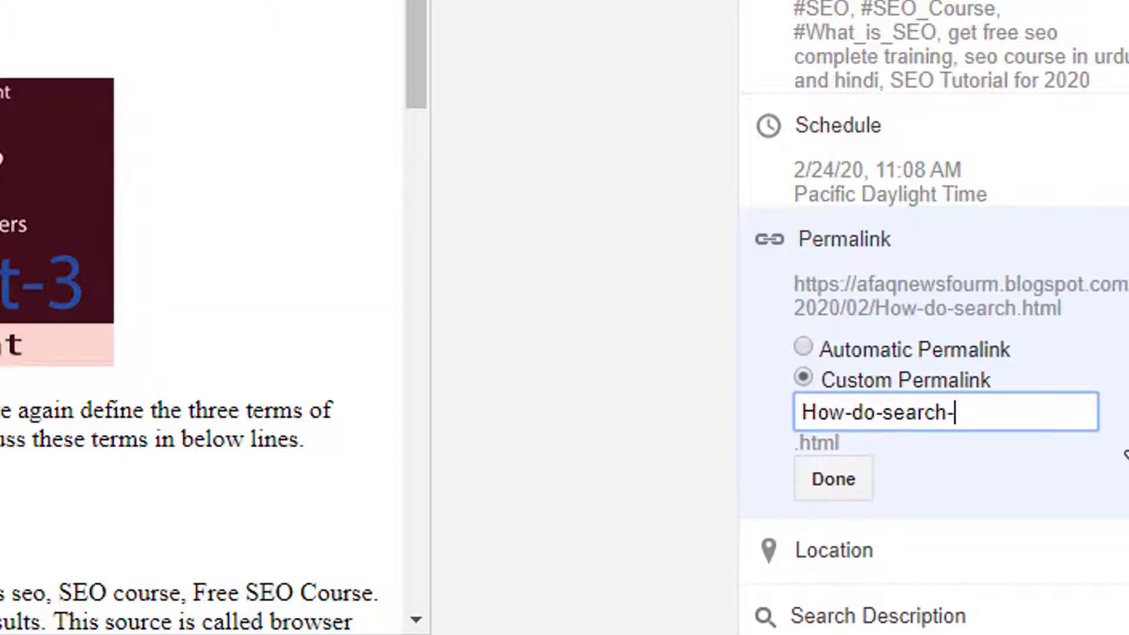
text(engines)
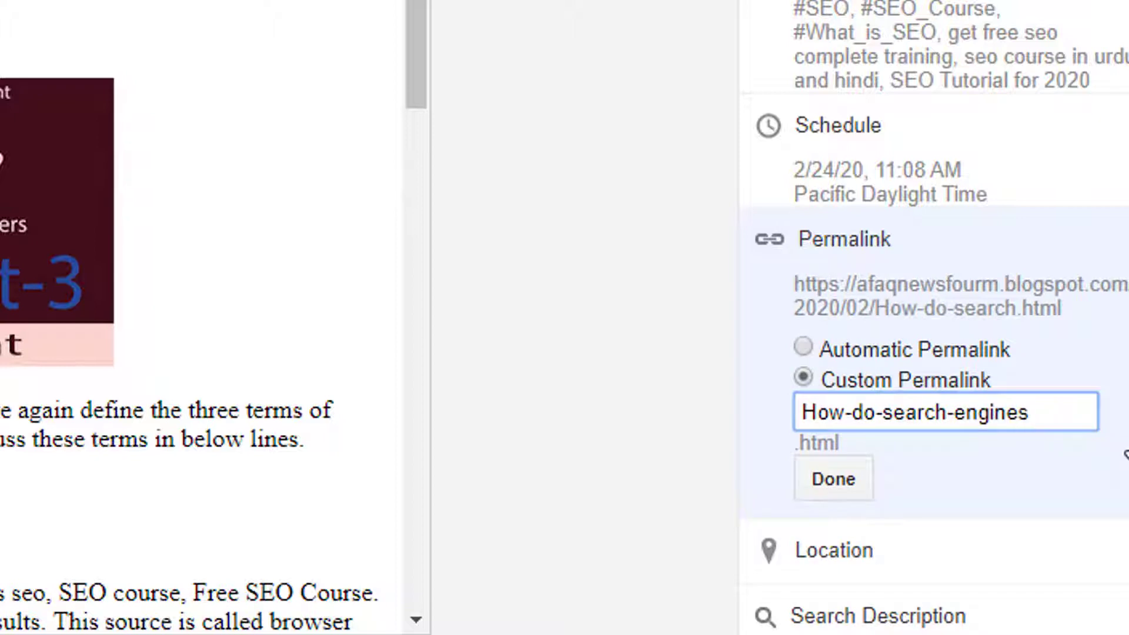
text( work)
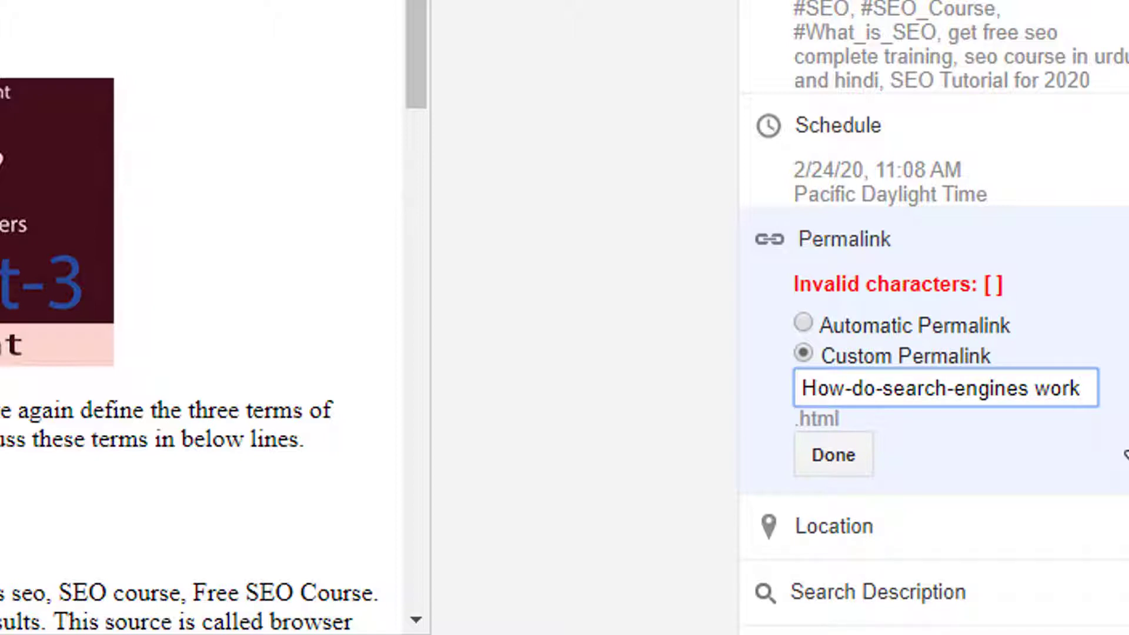
click(1036, 388)
key(BackSpace)
text(-)
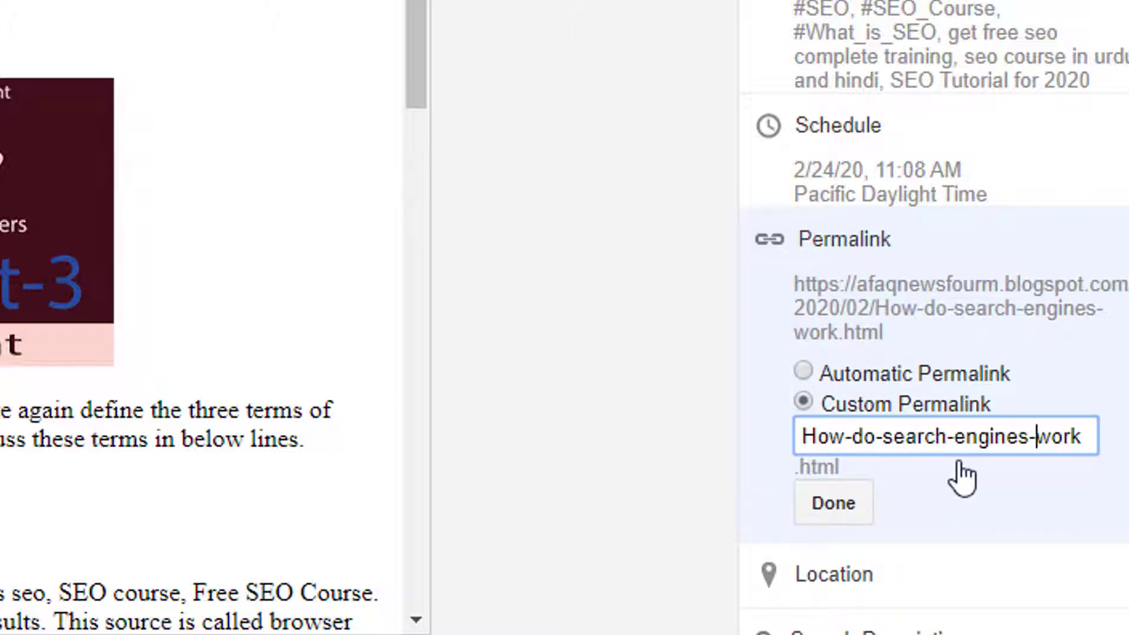
click(843, 506)
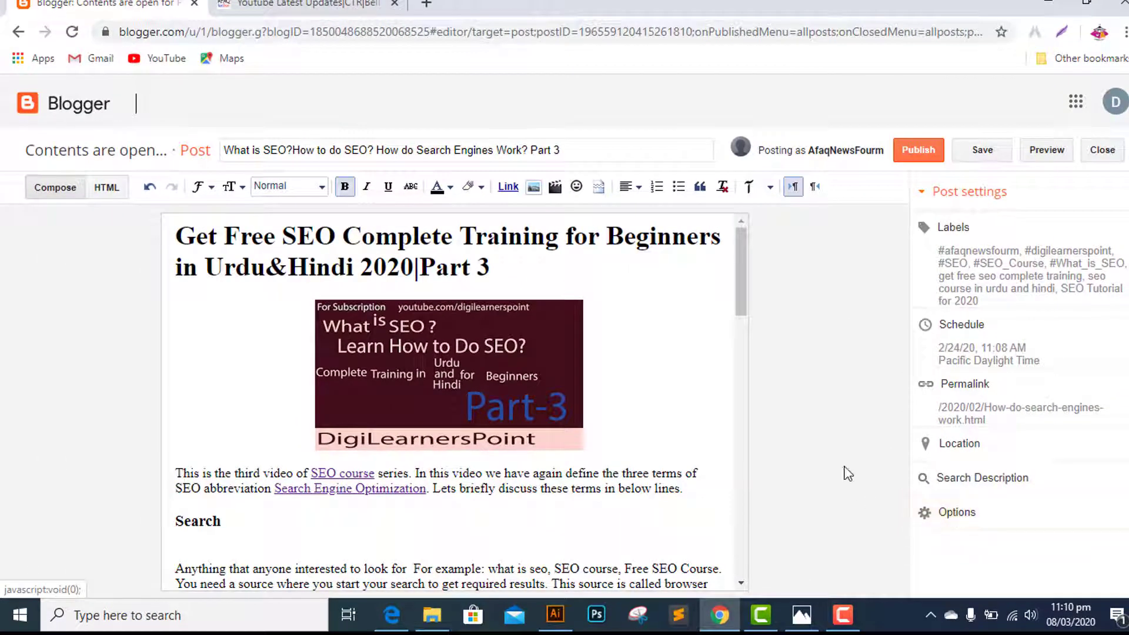
click(918, 152)
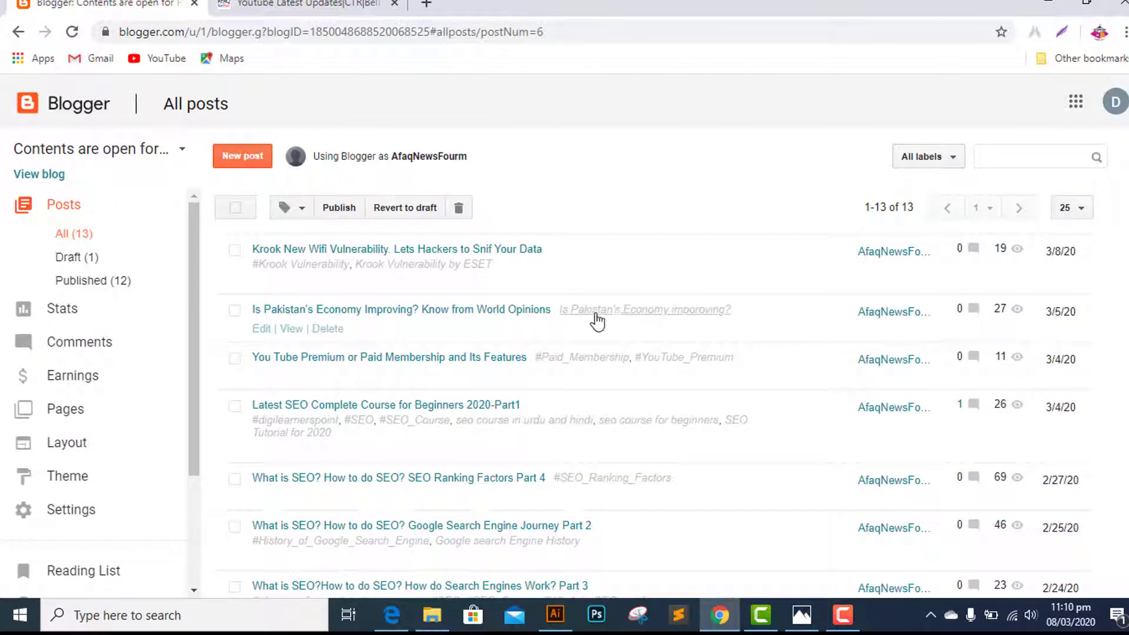
Go to the live blog's home page and find the newly published "How do Search Engines Work? Part 3" post in the list.
click(319, 8)
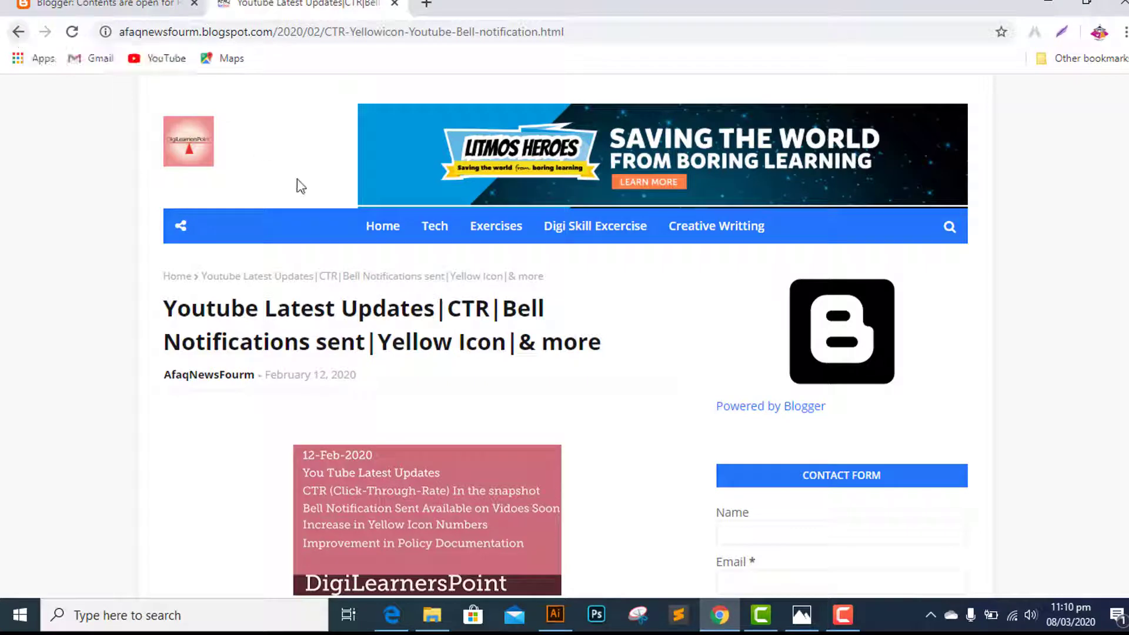
click(379, 227)
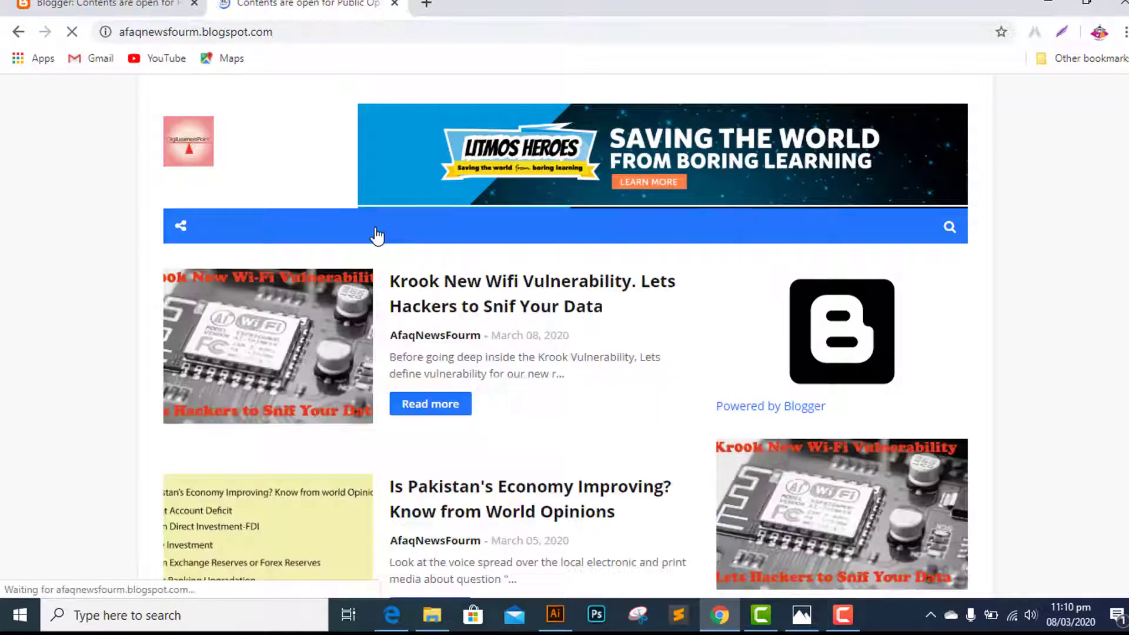
scroll(376, 235, down, 4)
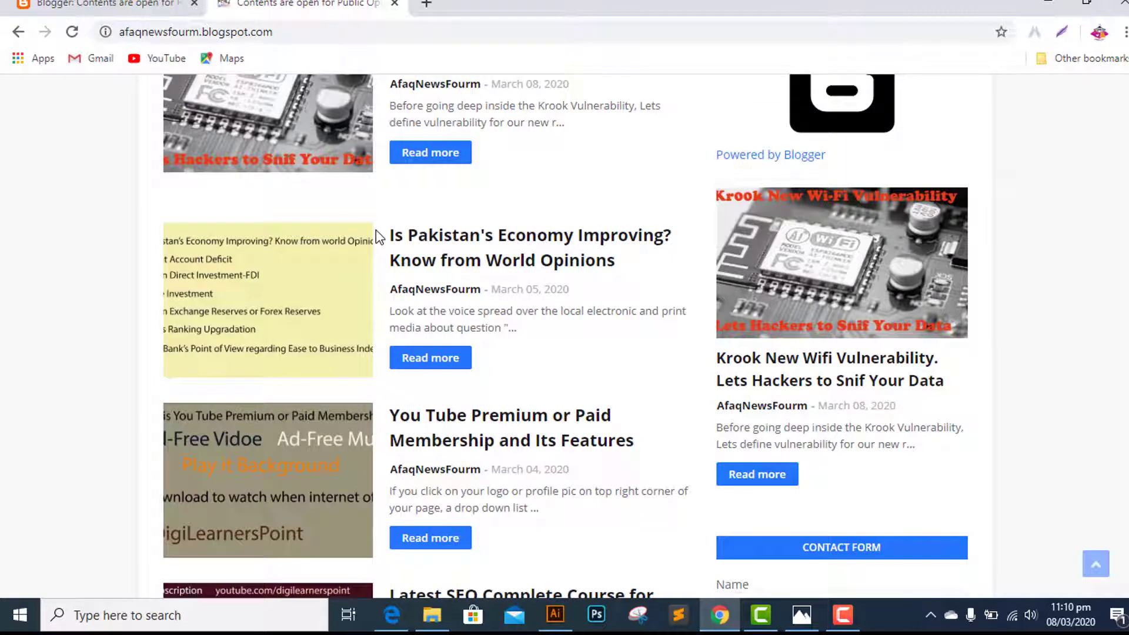
scroll(379, 236, down, 4)
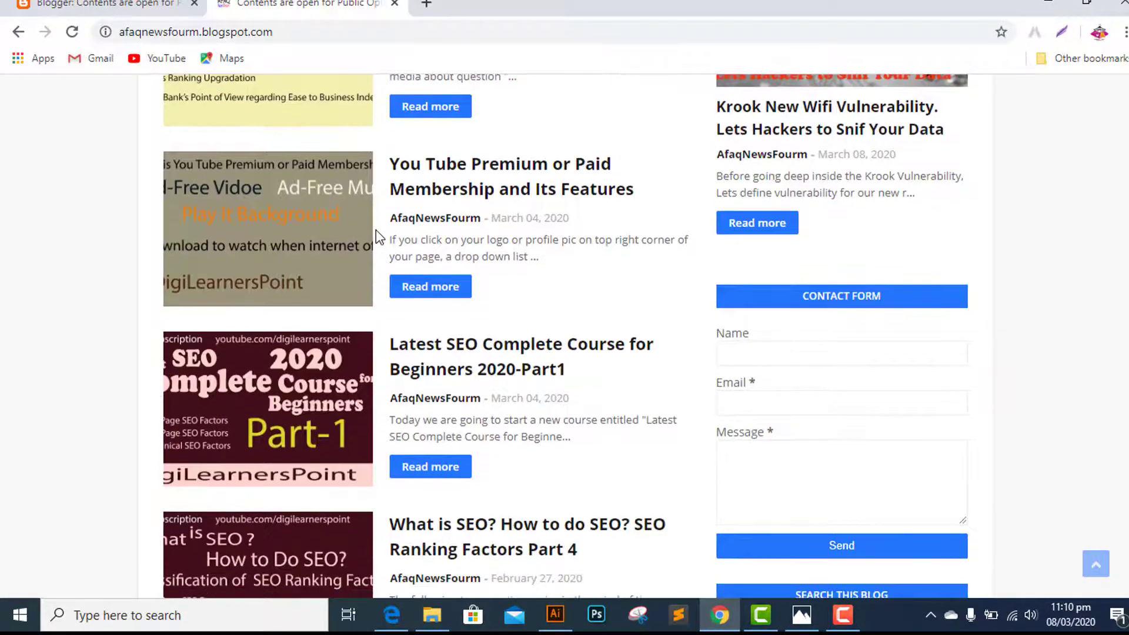
scroll(377, 231, down, 3)
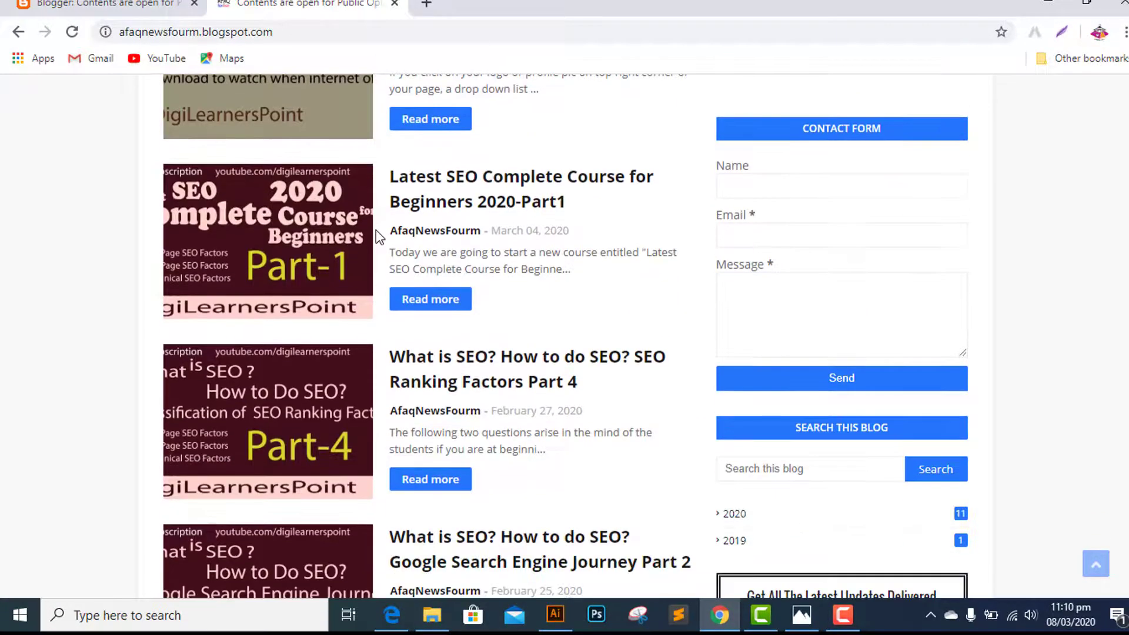
scroll(375, 230, down, 1)
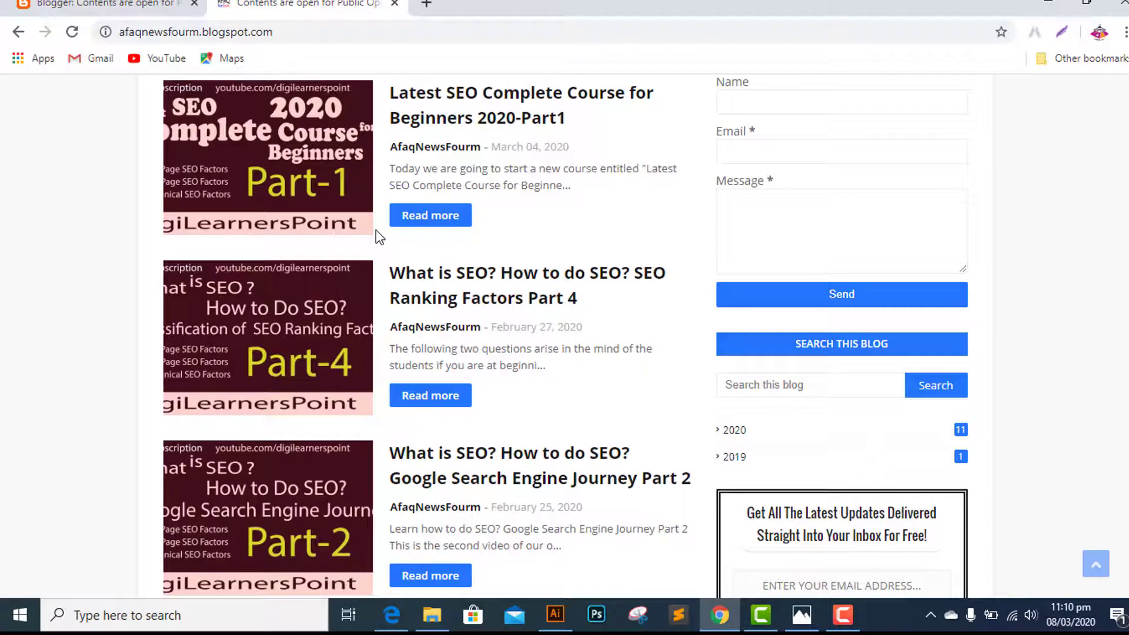
scroll(375, 230, down, 3)
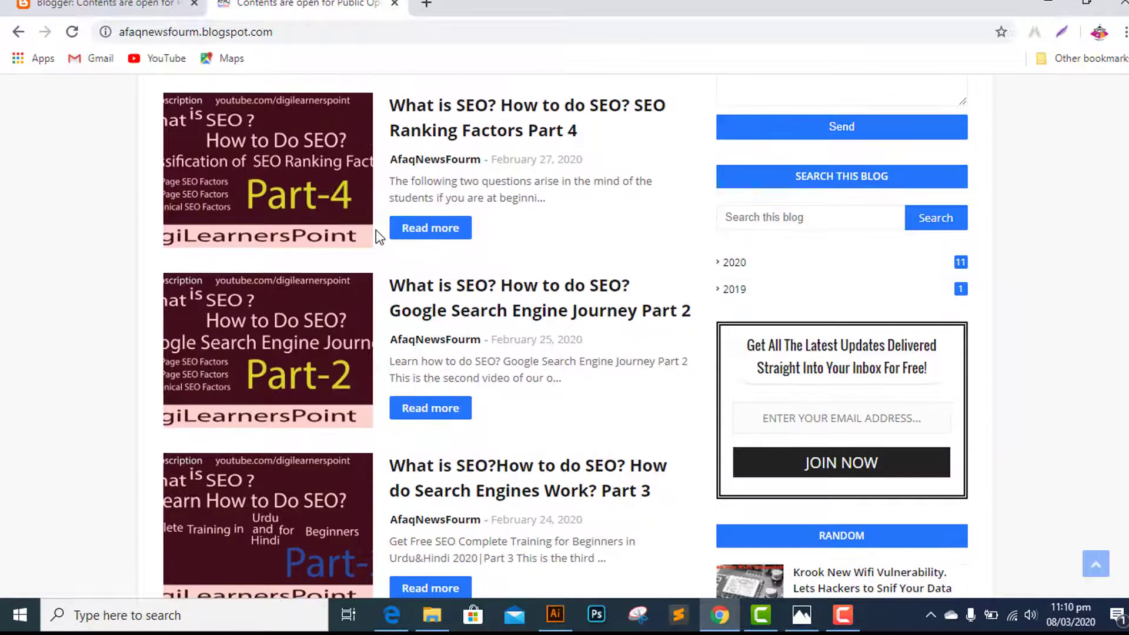
Open the live "How do Search Engines Work? Part 3" post, check the YouTube updates post's new and old addresses, and return to Blogger.
click(435, 478)
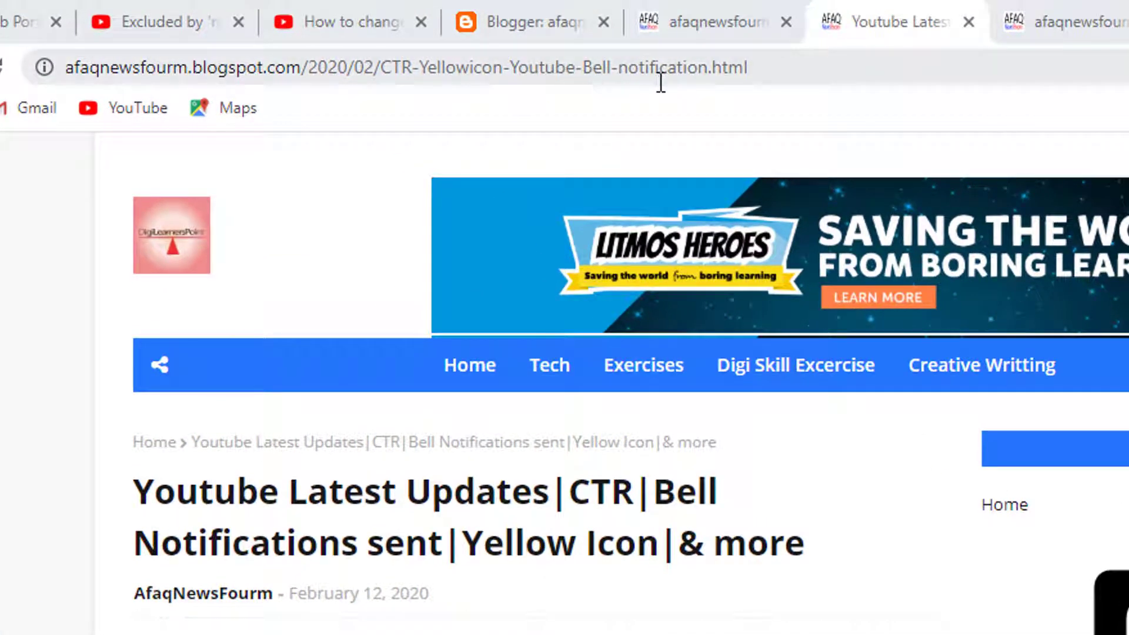
click(709, 27)
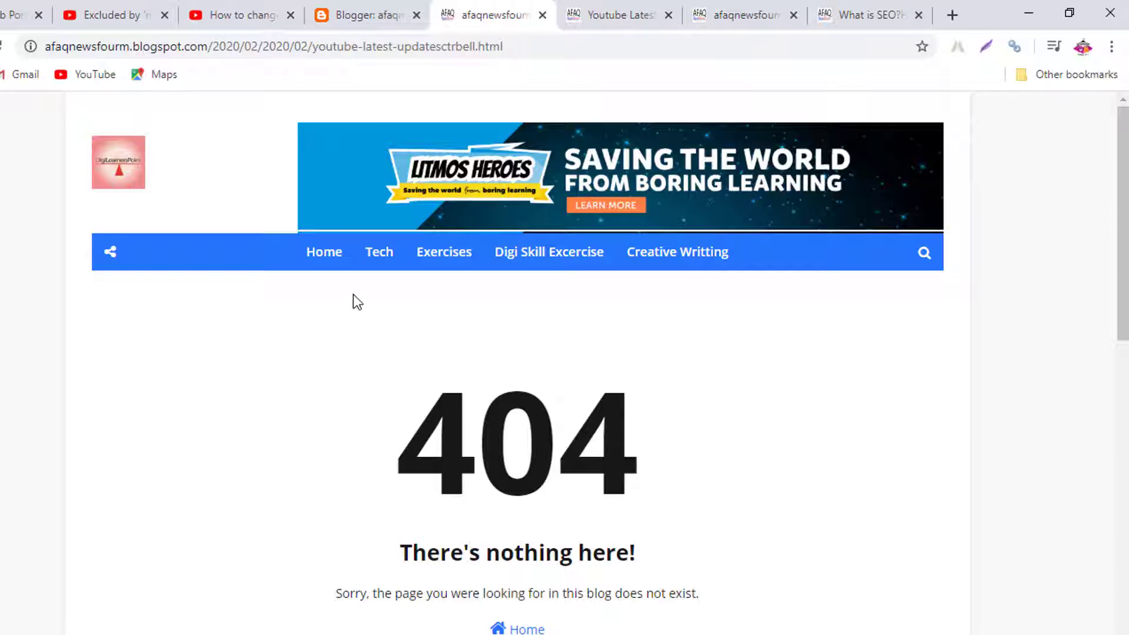
click(368, 16)
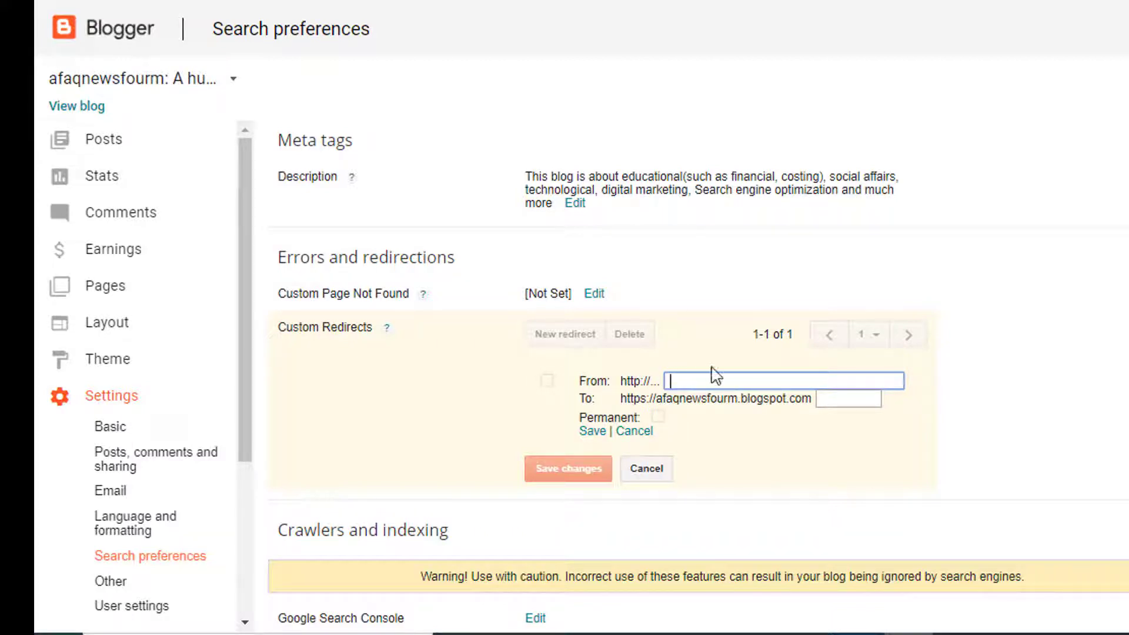
Copy the path "/2020/02/2020/02/youtube-latest-updatesctrbell.html" from the 404 page's address into the custom redirect's From field.
click(655, 46)
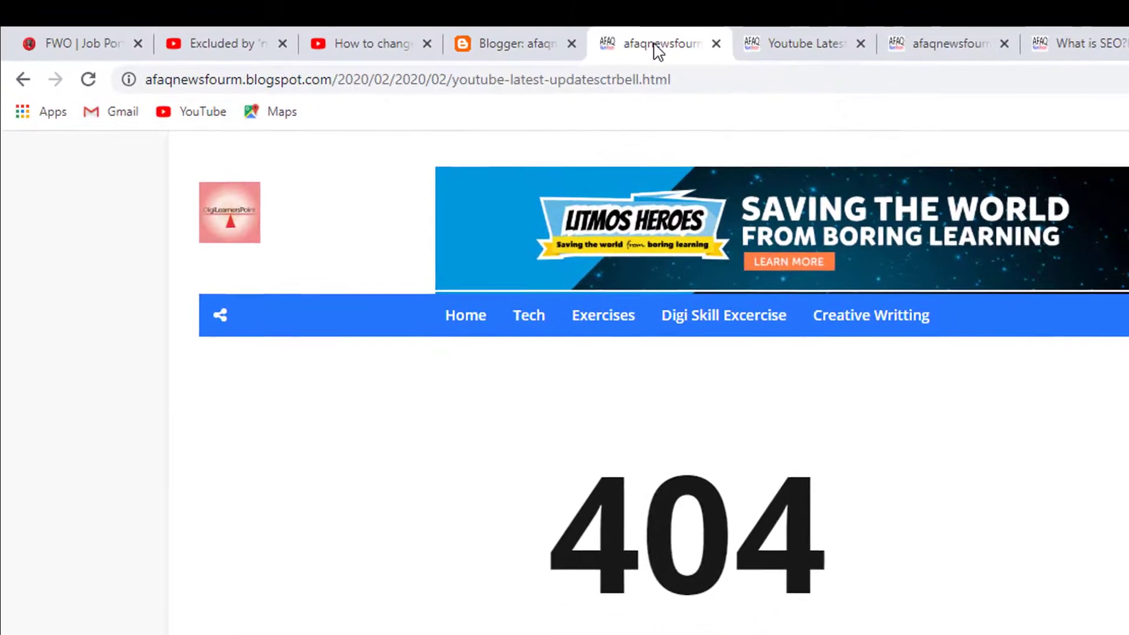
drag(670, 83, 333, 90)
key(ctrl+c)
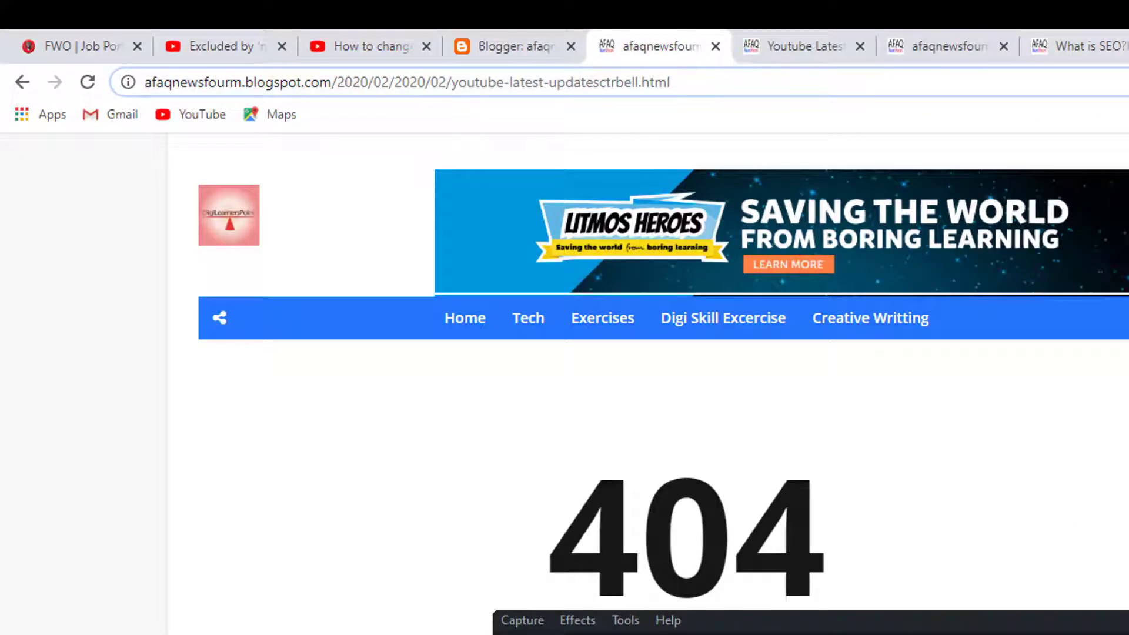
click(515, 53)
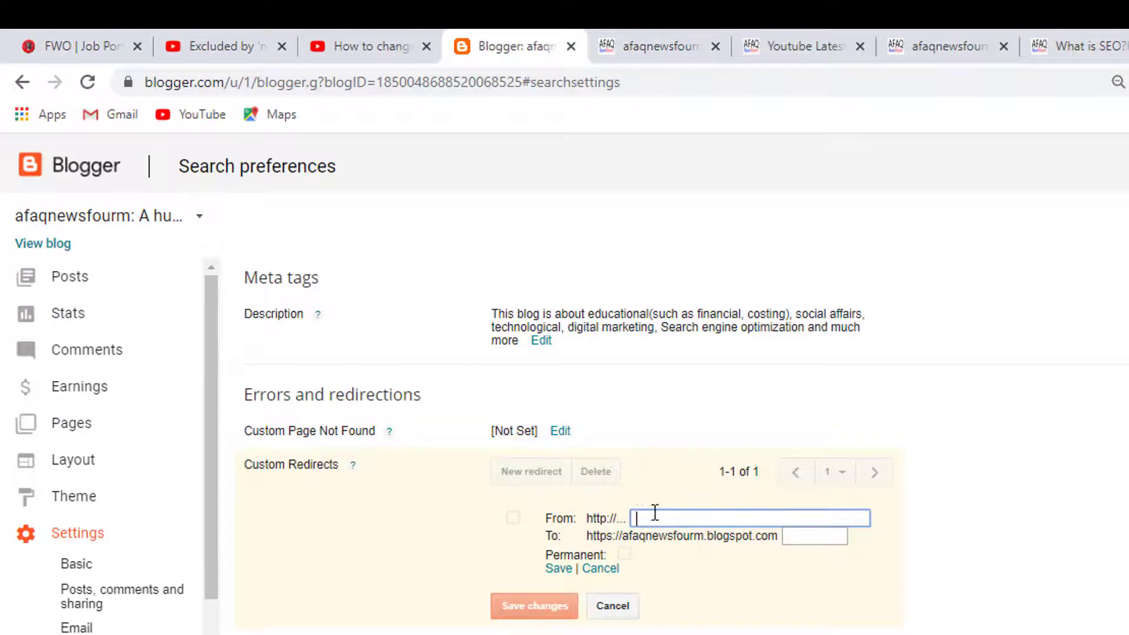
key(ctrl+v)
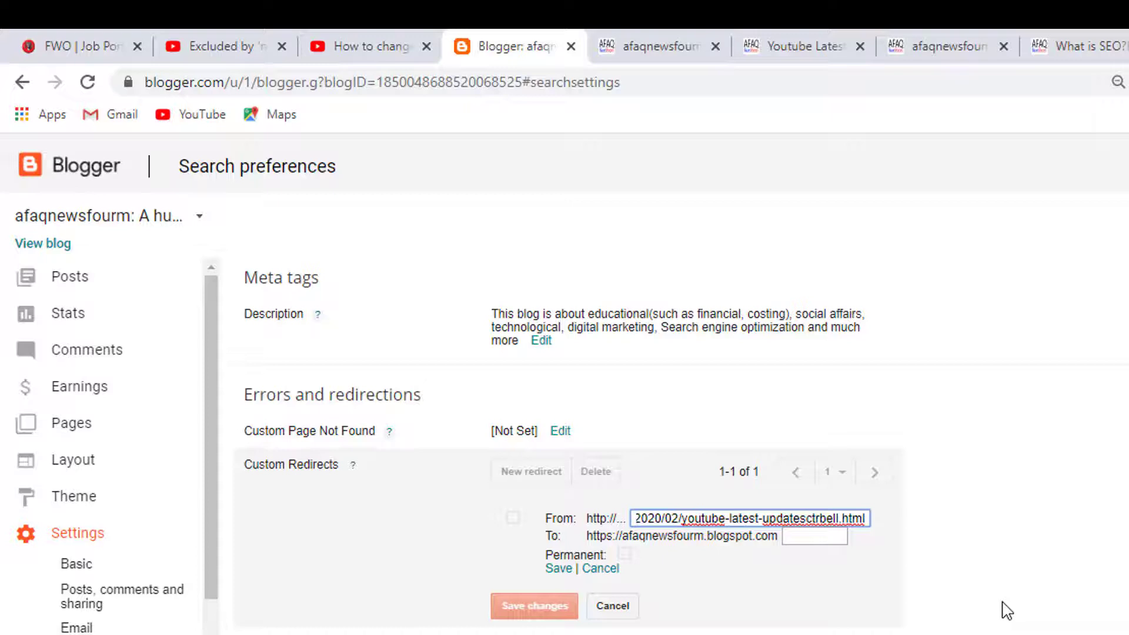
Set the redirect's To path to "/2020/02/CTR-Yellowicon-Youtube-Bell-notification.html", copied from the YouTube updates post's current address.
click(802, 537)
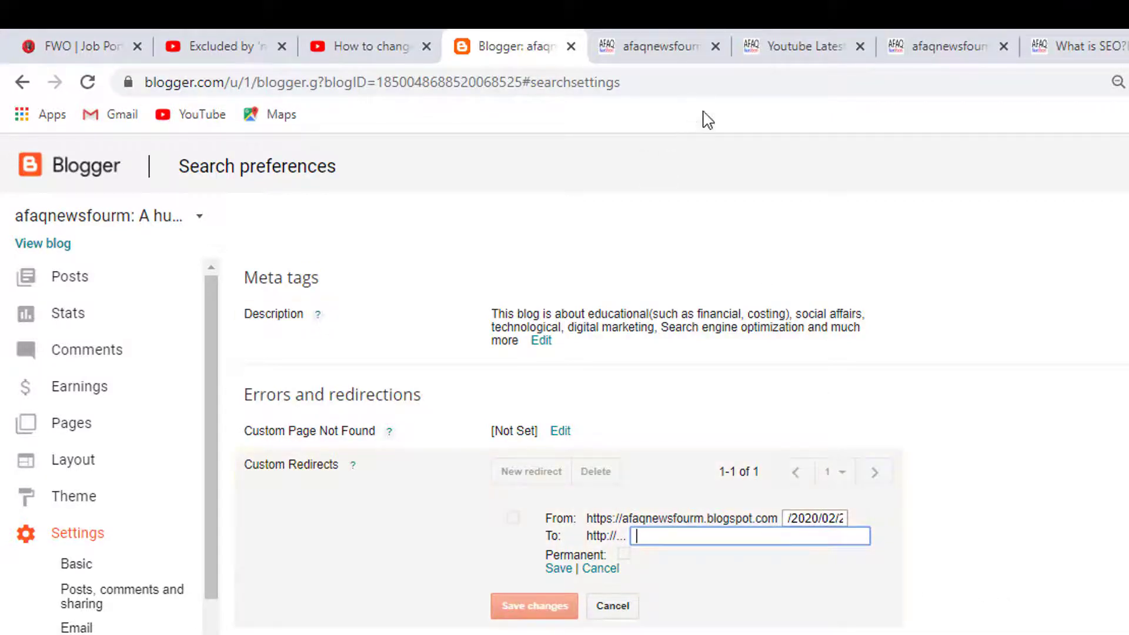
click(799, 49)
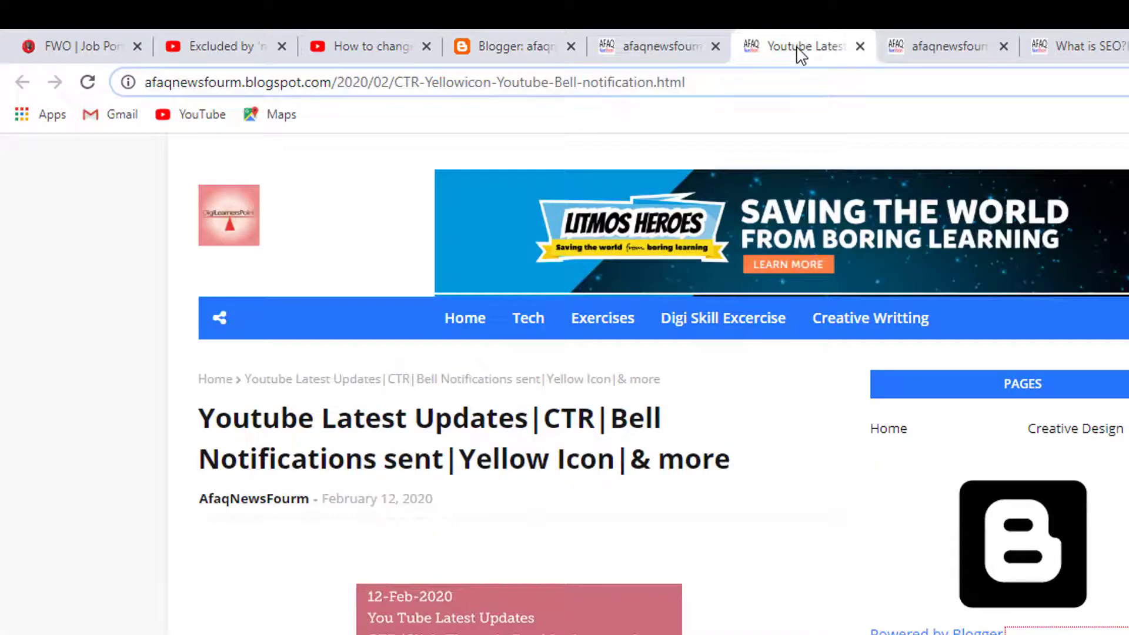
drag(682, 80, 381, 80)
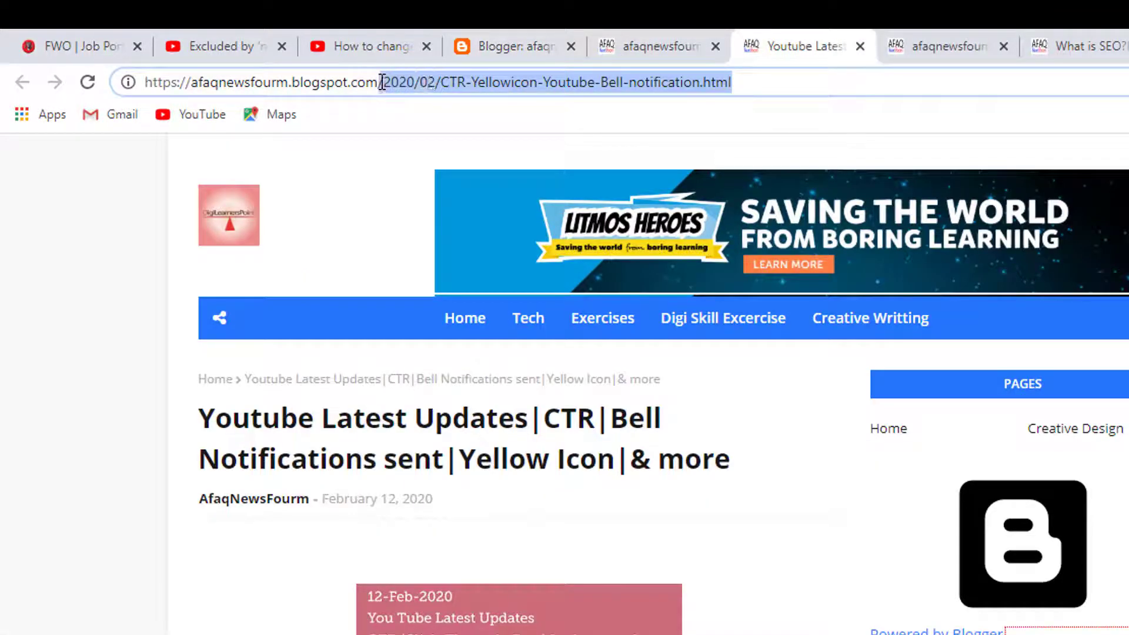
click(496, 119)
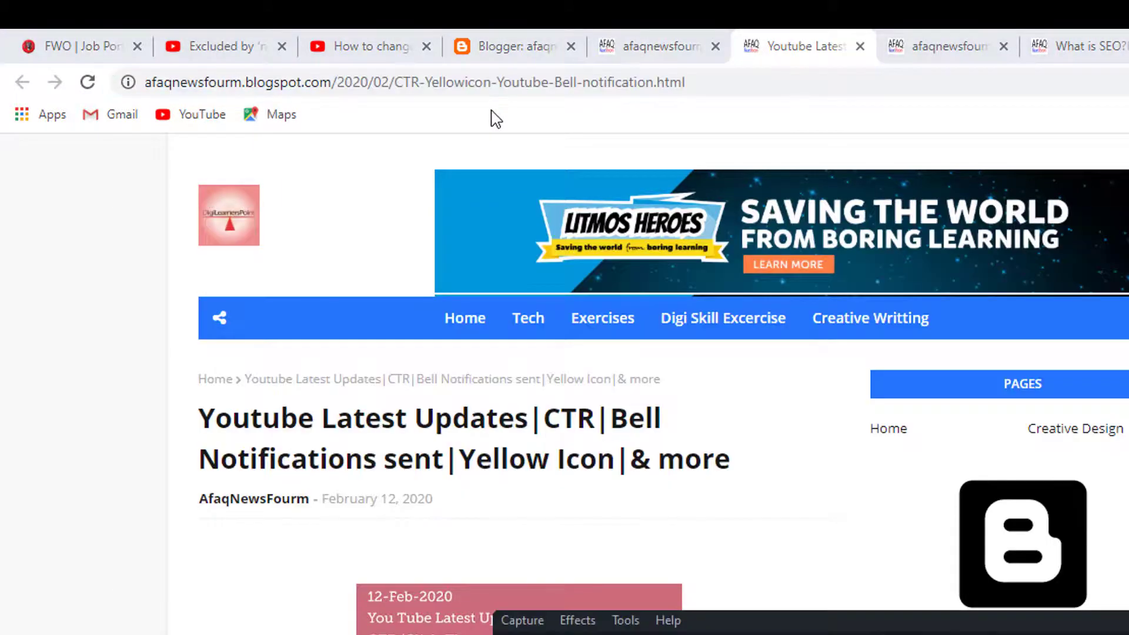
click(447, 82)
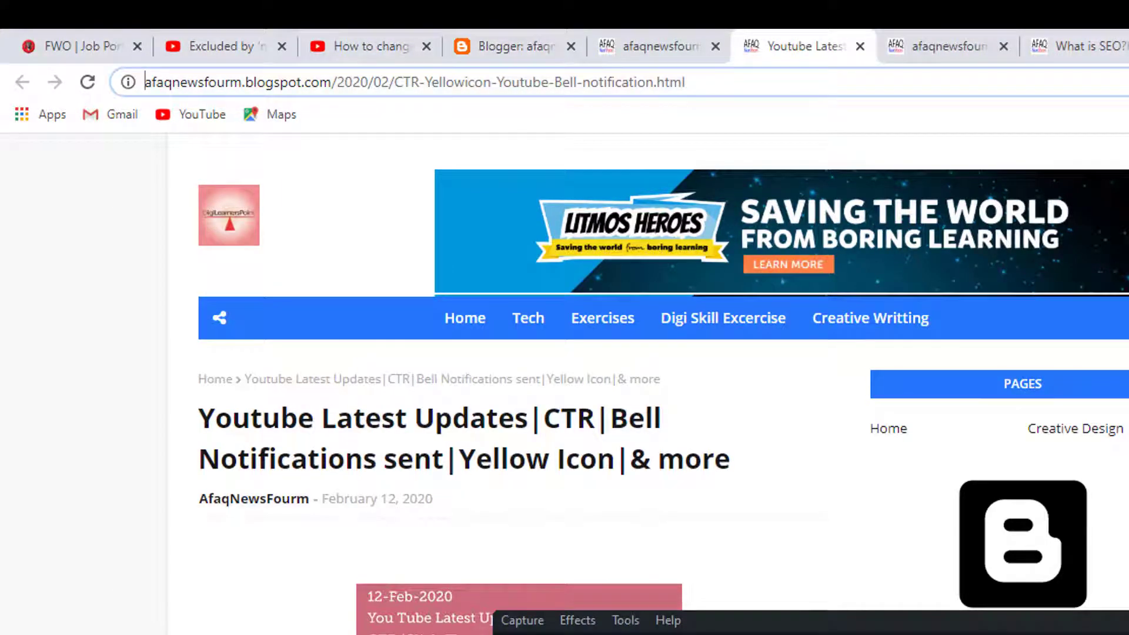
click(513, 49)
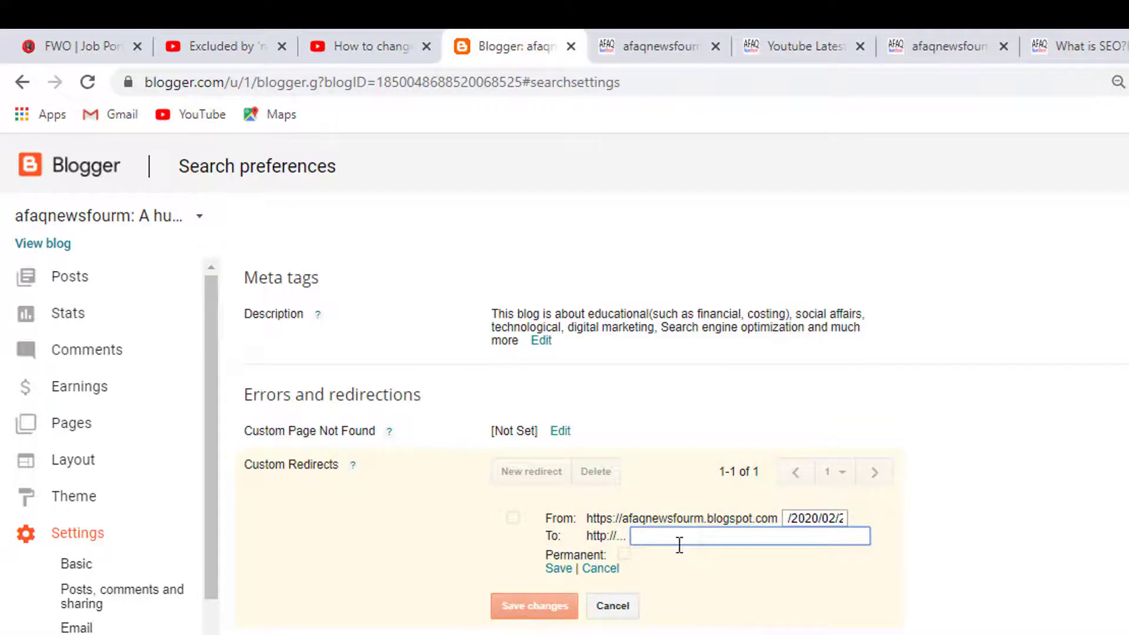
key(ctrl+v)
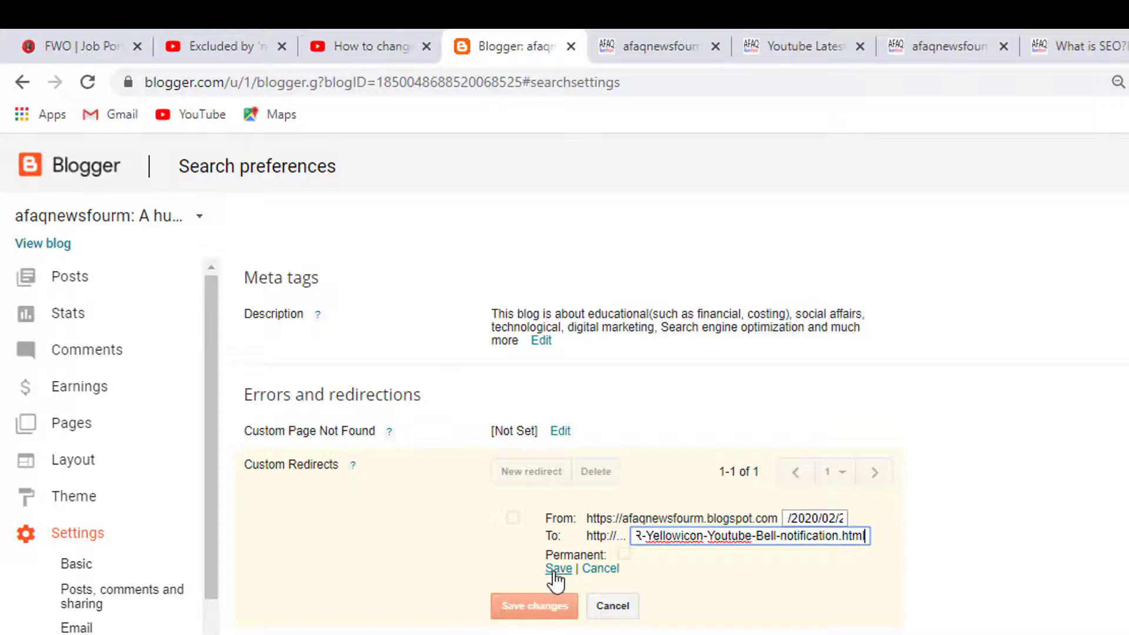
Mark the YouTube post's redirect as Permanent, select its entry, save it, and save the custom redirect changes.
click(625, 556)
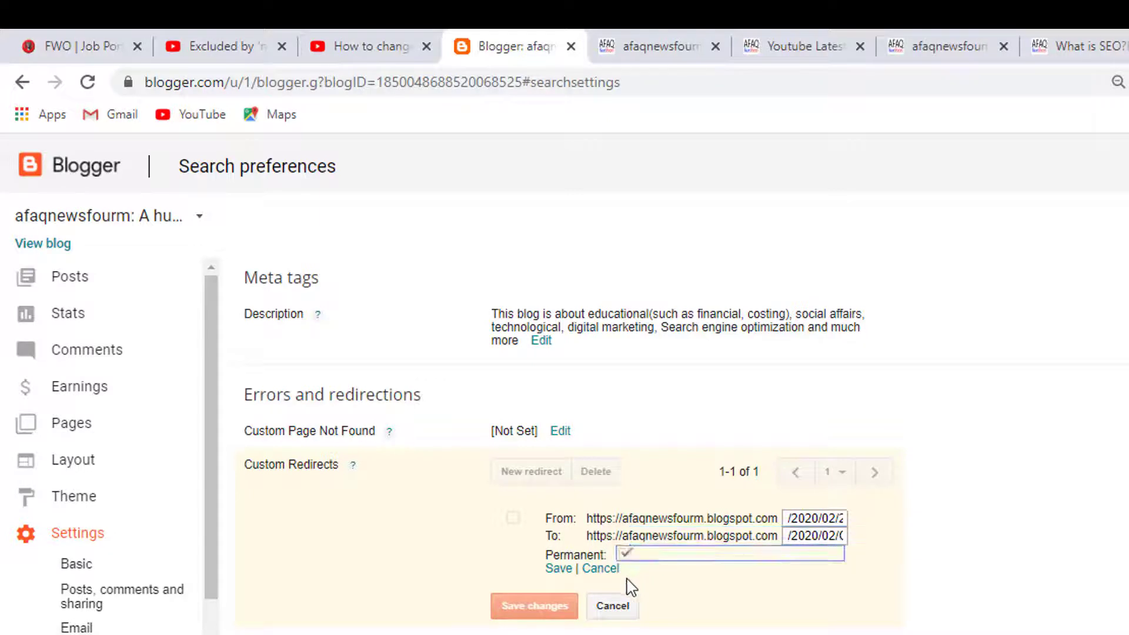
click(513, 518)
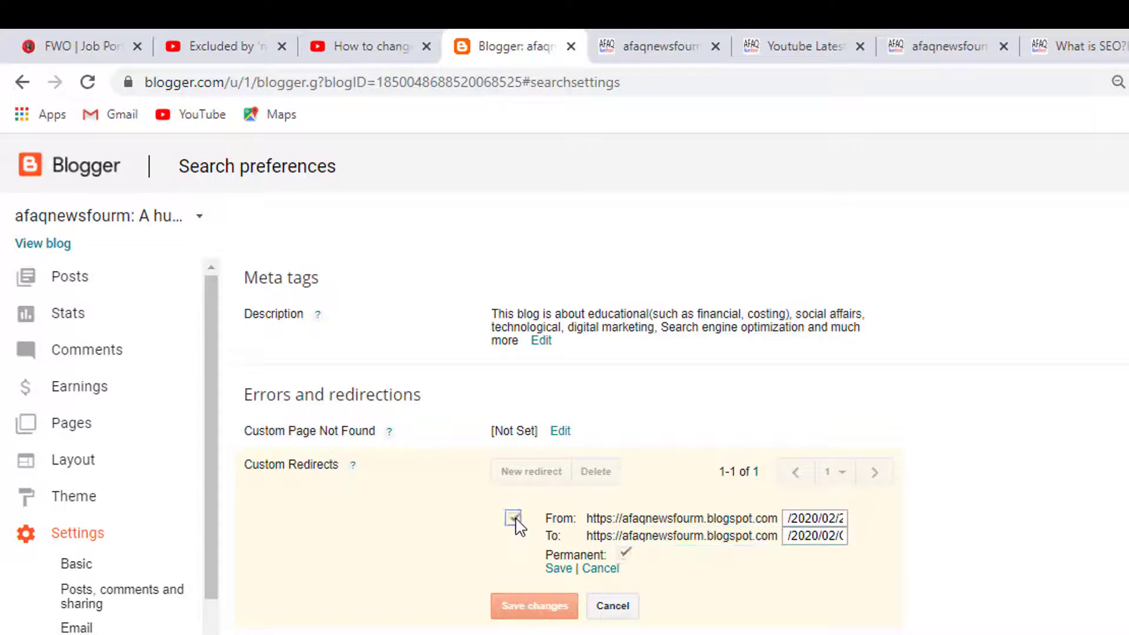
click(558, 568)
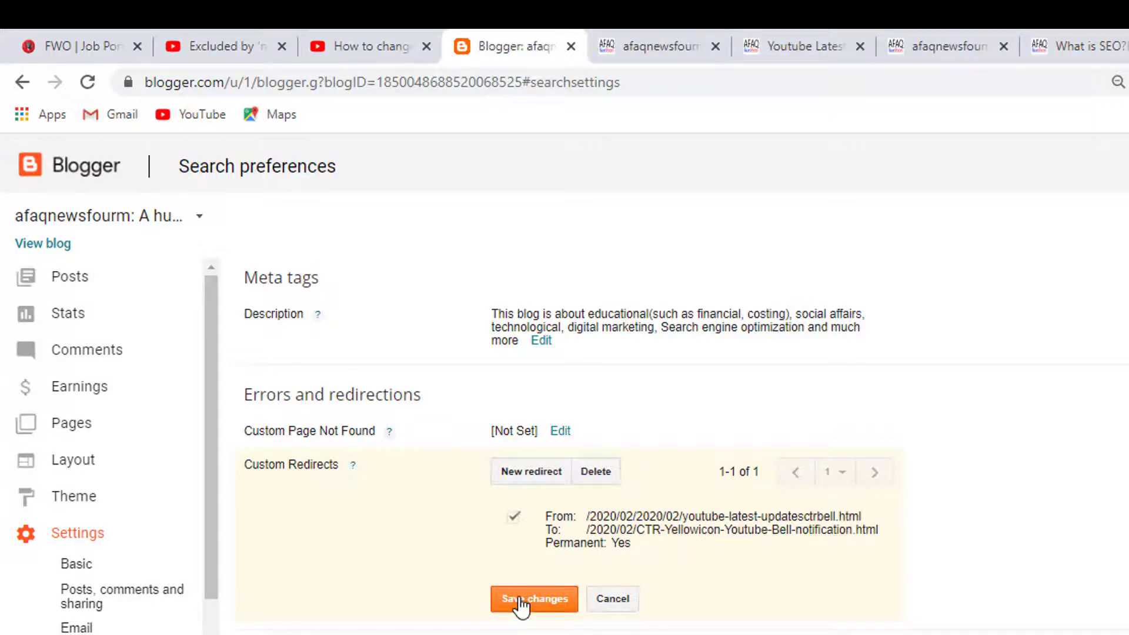
click(521, 606)
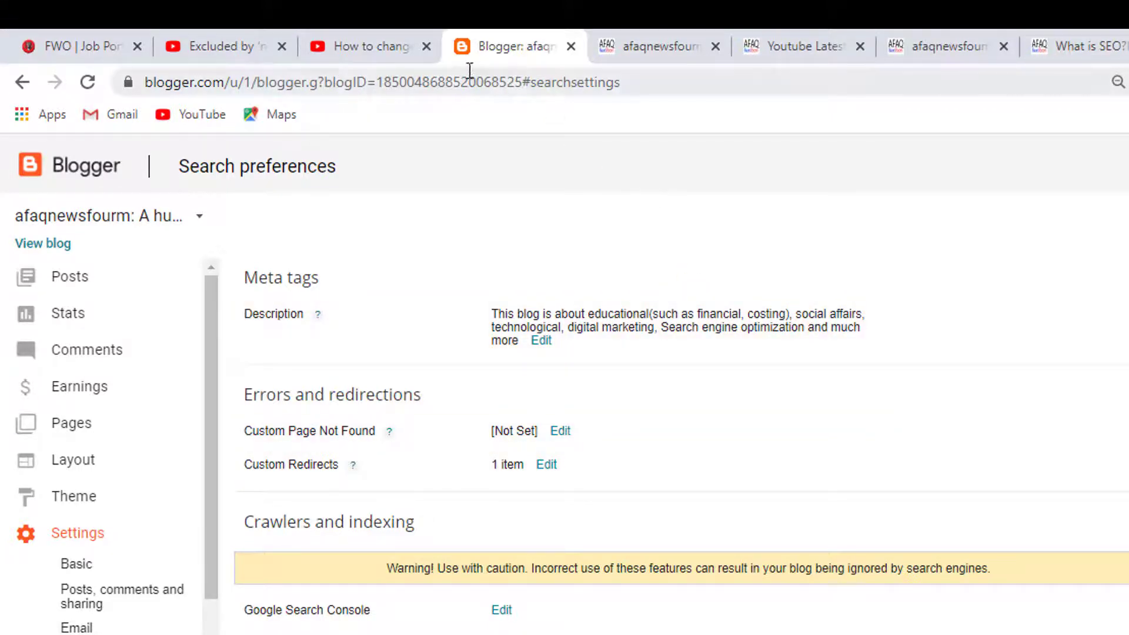
Test the redirect by copying the old YouTube post's full address from the 404 page and loading it in a new tab.
click(666, 52)
drag(716, 82, 135, 82)
key(ctrl+c)
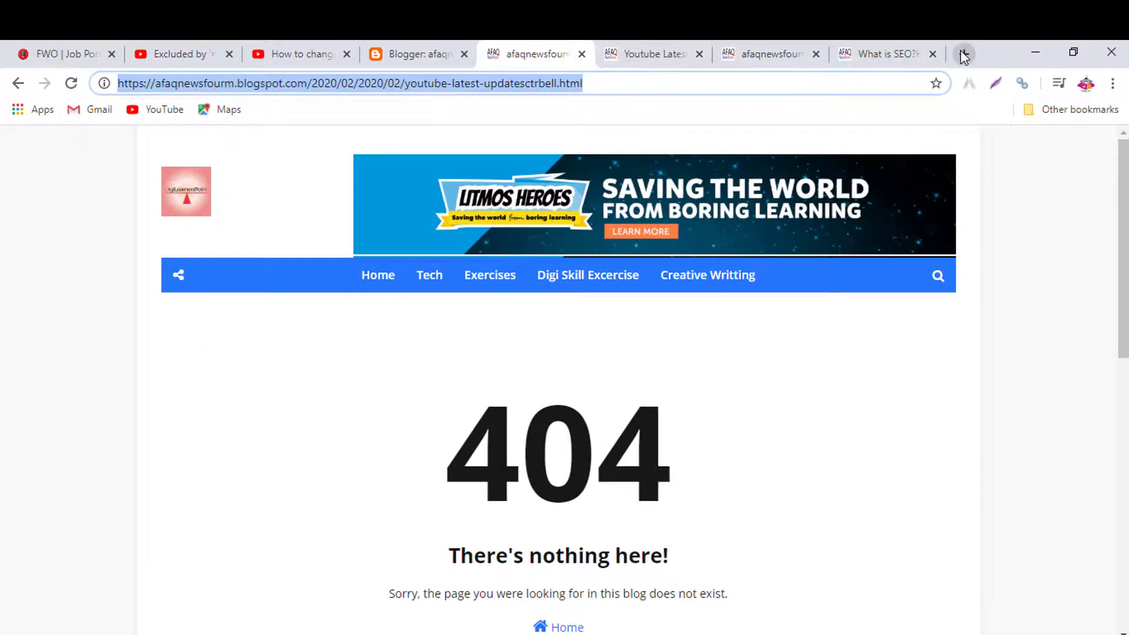
click(962, 54)
key(ctrl+v)
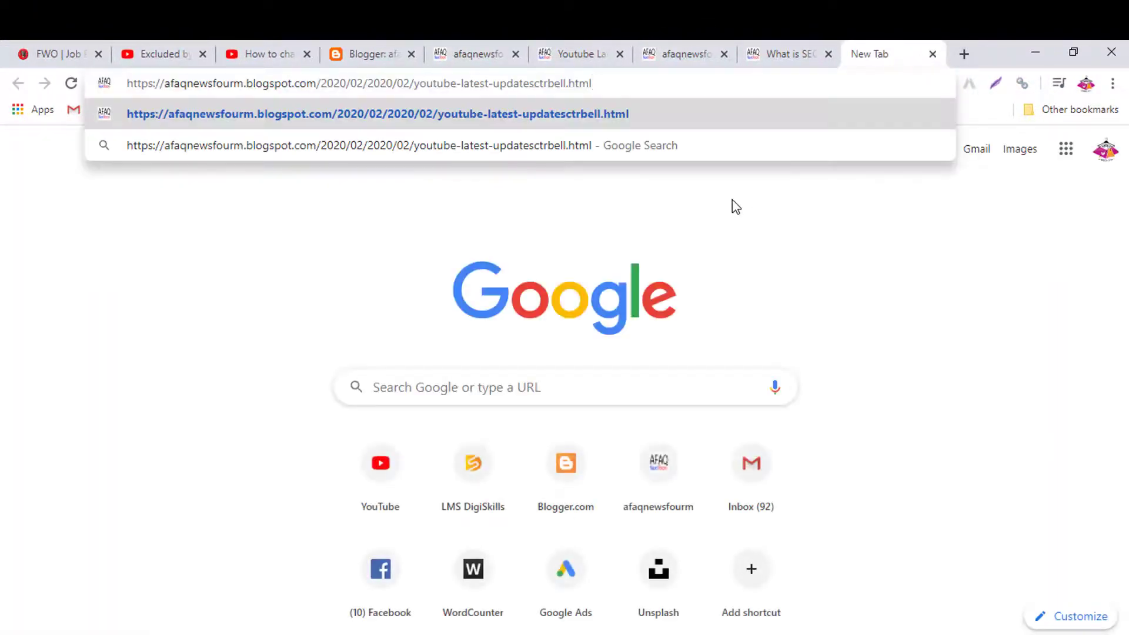
key(Return)
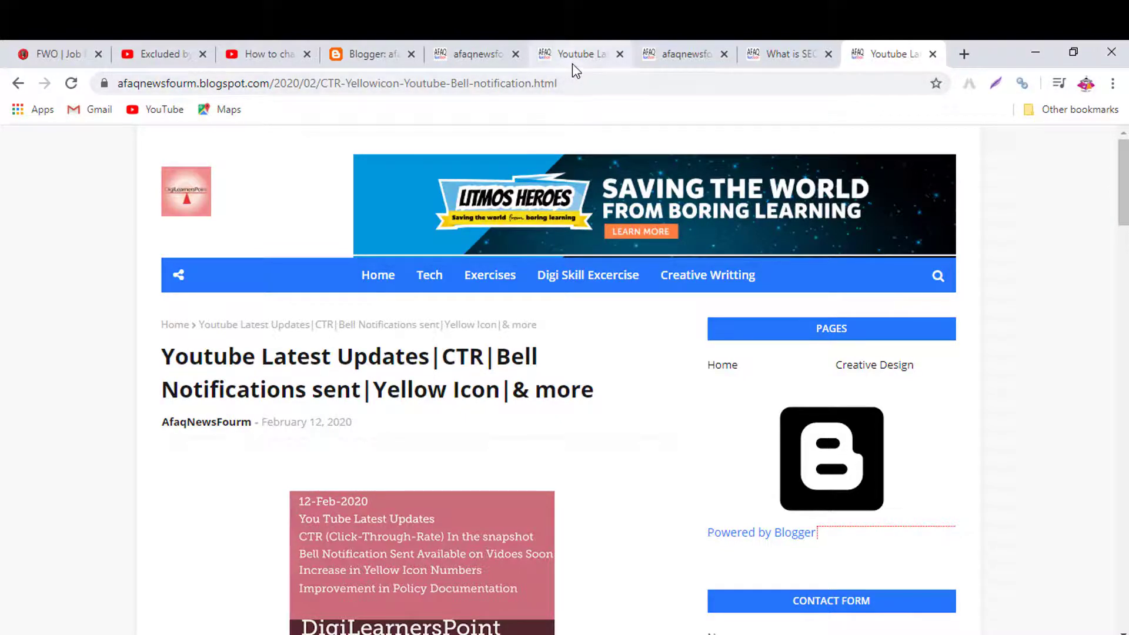
Copy the path "/2020/02/2020/02/get-free-seo-complete-training-for.html" from the address of the other 404 page.
click(669, 59)
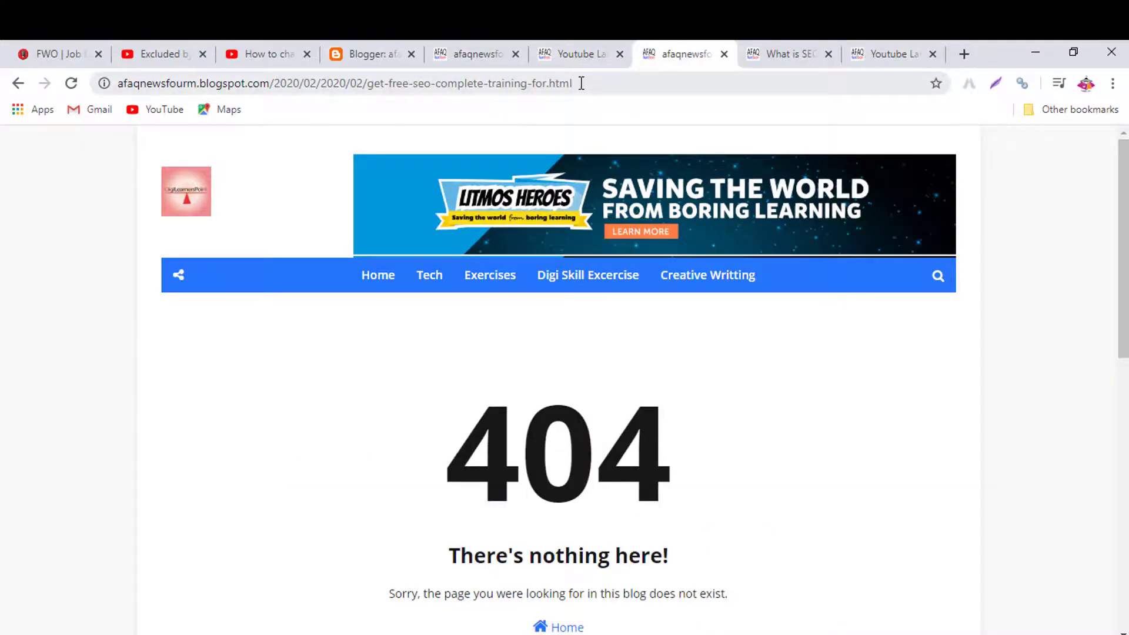
drag(577, 83, 271, 89)
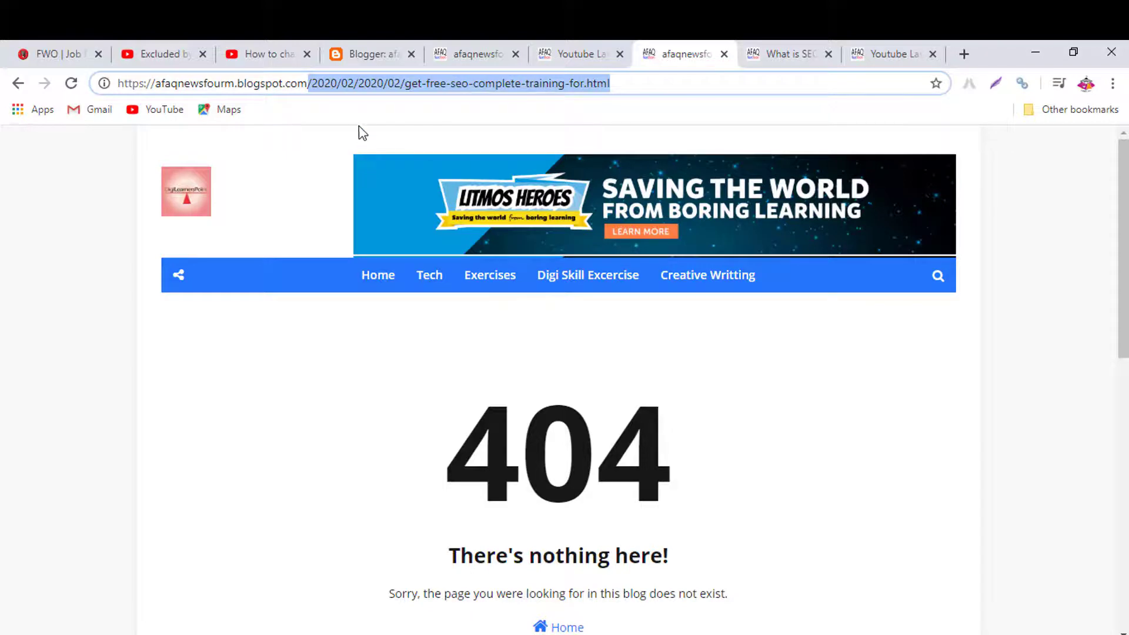
right_click(394, 85)
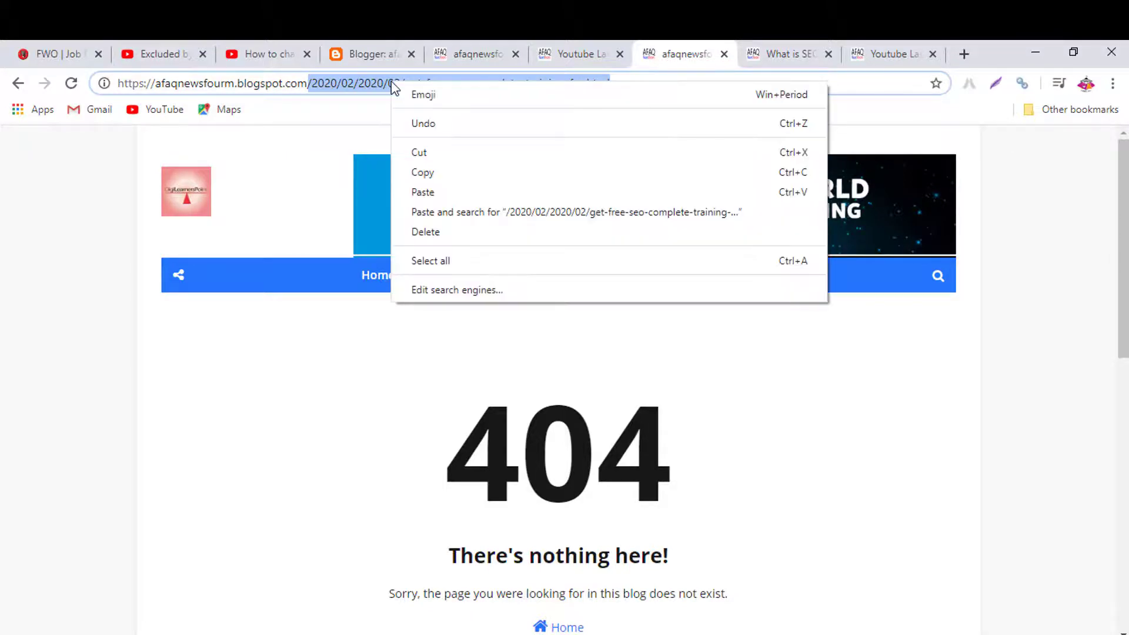
click(417, 170)
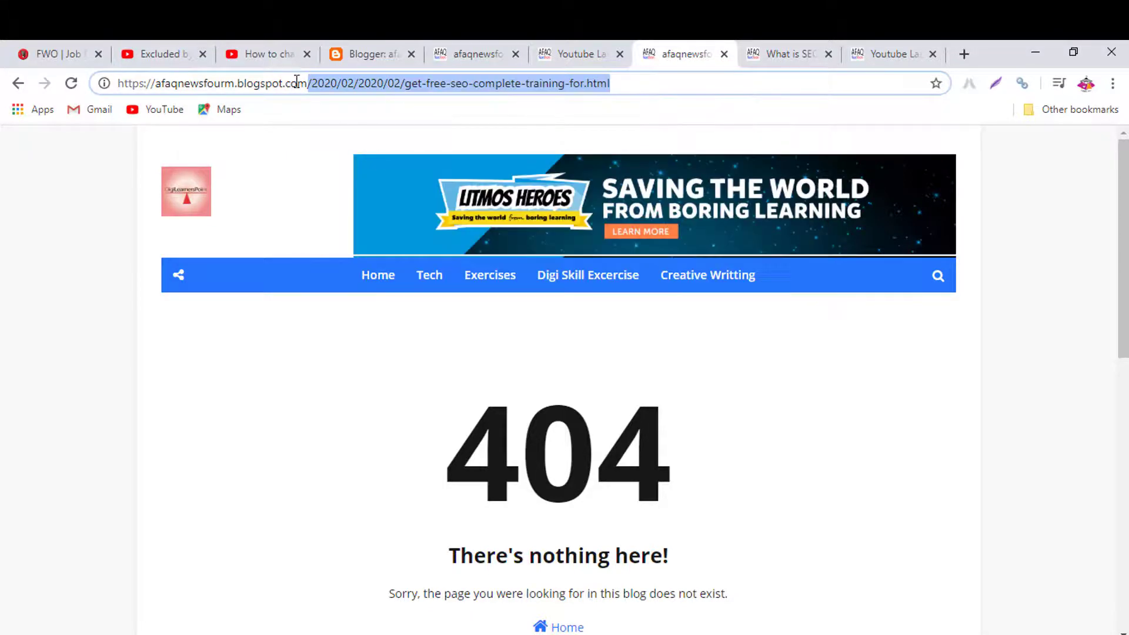
Add a second custom redirect in Blogger's search preferences and paste the copied SEO training path as its From address.
click(354, 56)
click(445, 394)
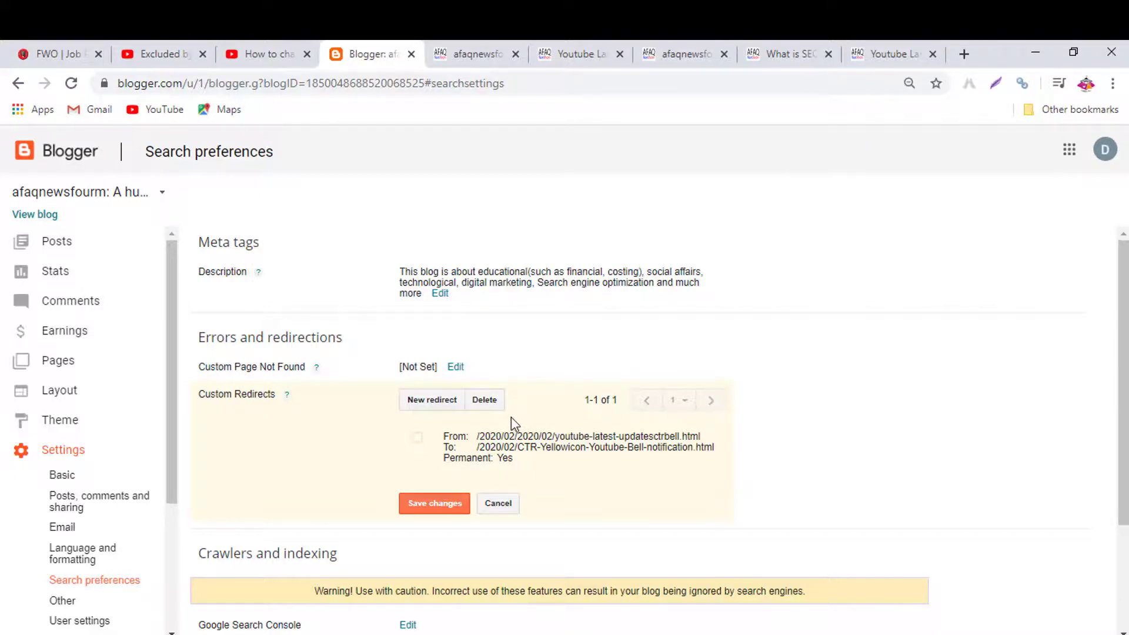
click(436, 403)
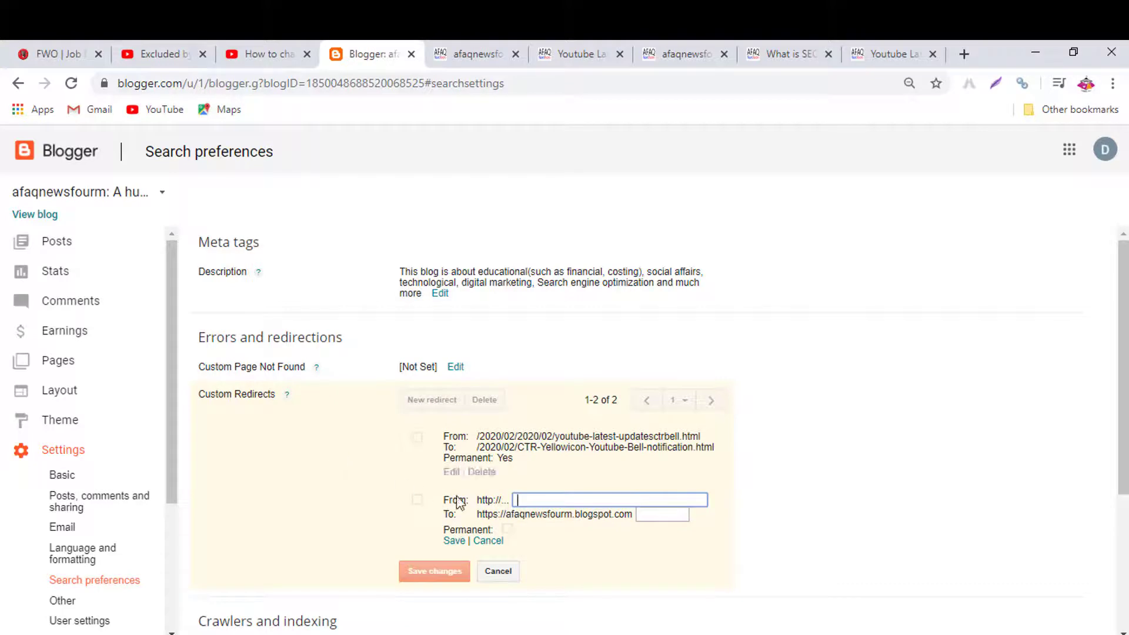
key(shift+Tab)
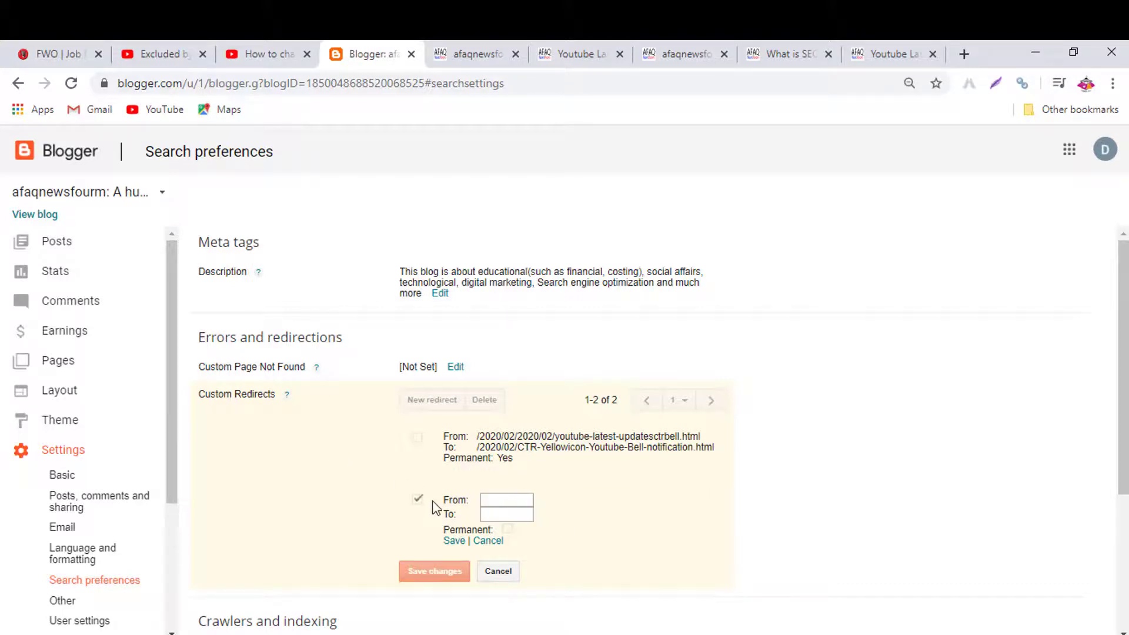
click(497, 502)
click(497, 501)
click(497, 502)
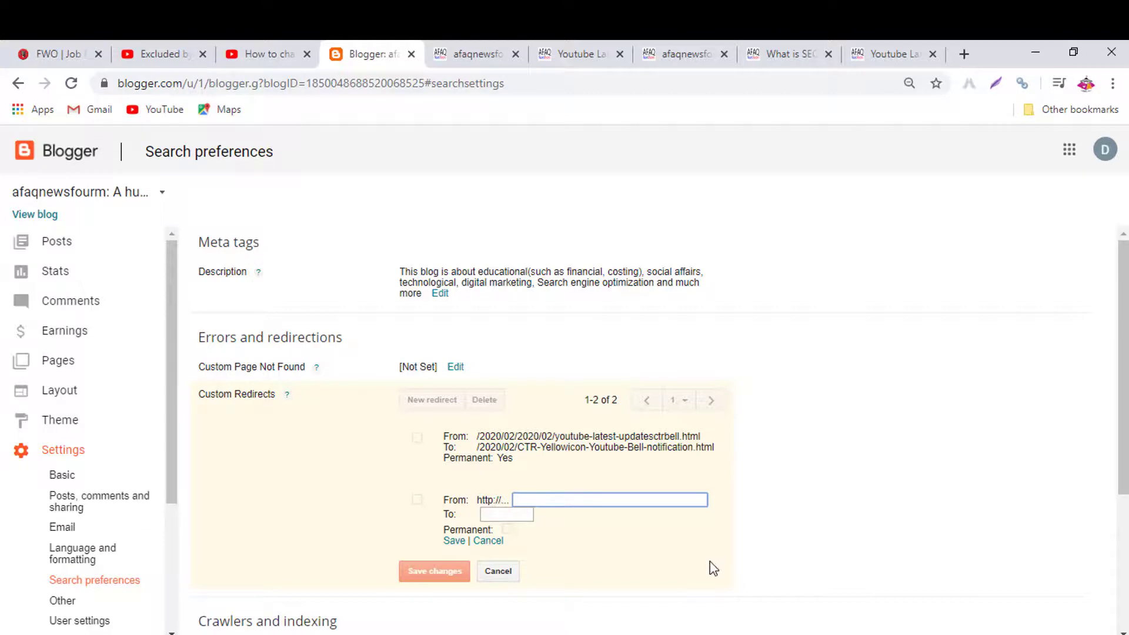
key(ctrl+v)
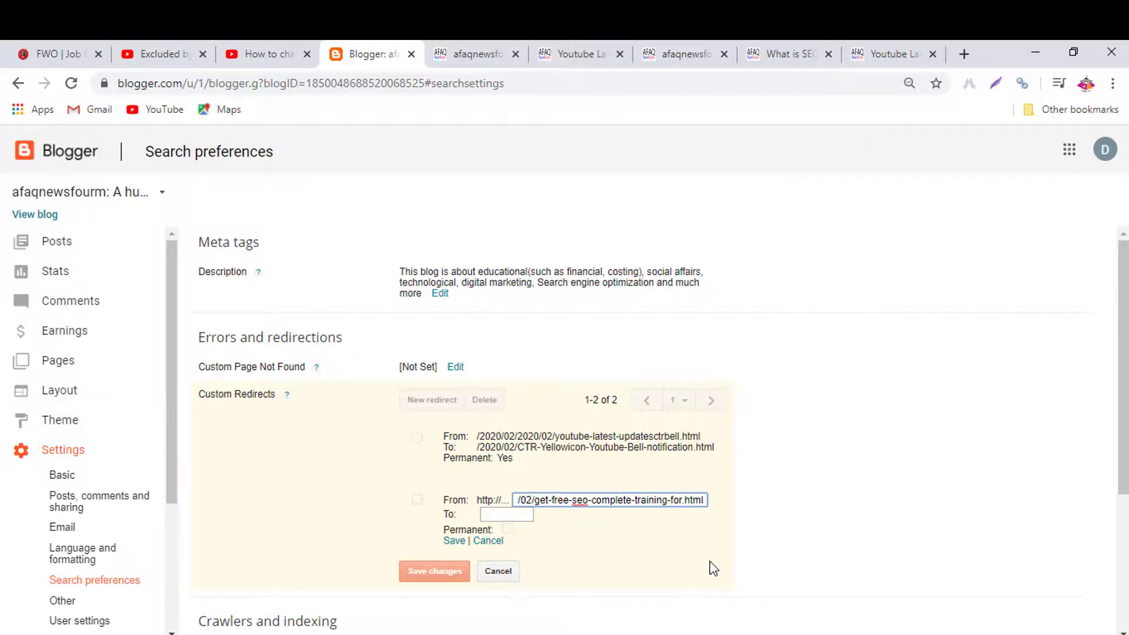
Copy the path "/2020/02/How-do-search-engines-work.html" from the live SEO post's address and paste it as the second redirect's To address.
click(494, 514)
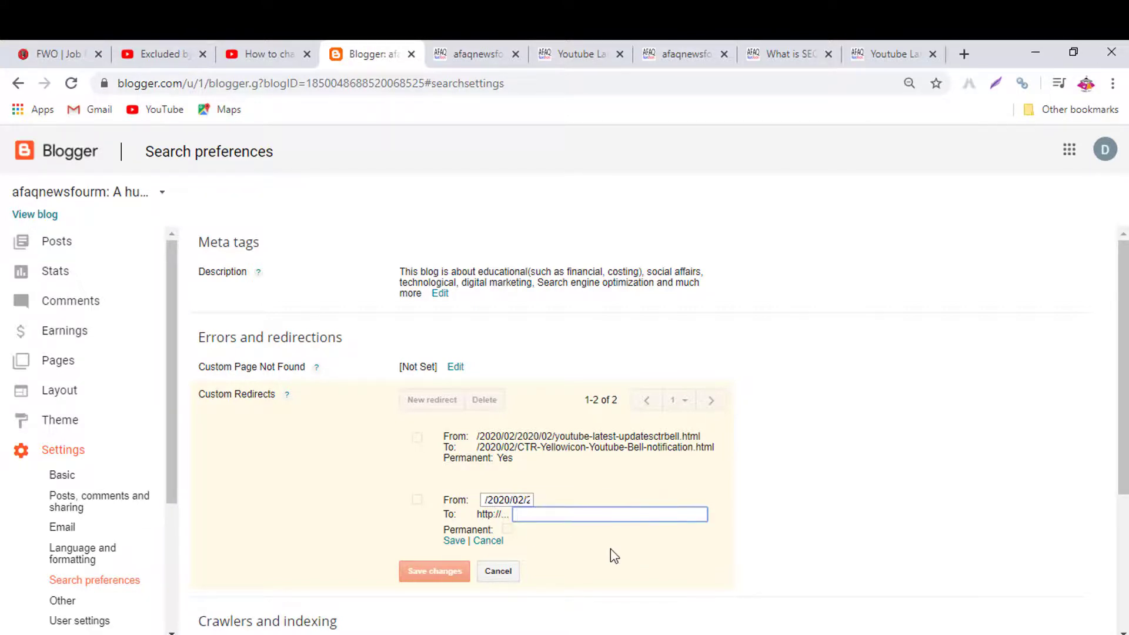
click(791, 56)
drag(501, 83, 296, 83)
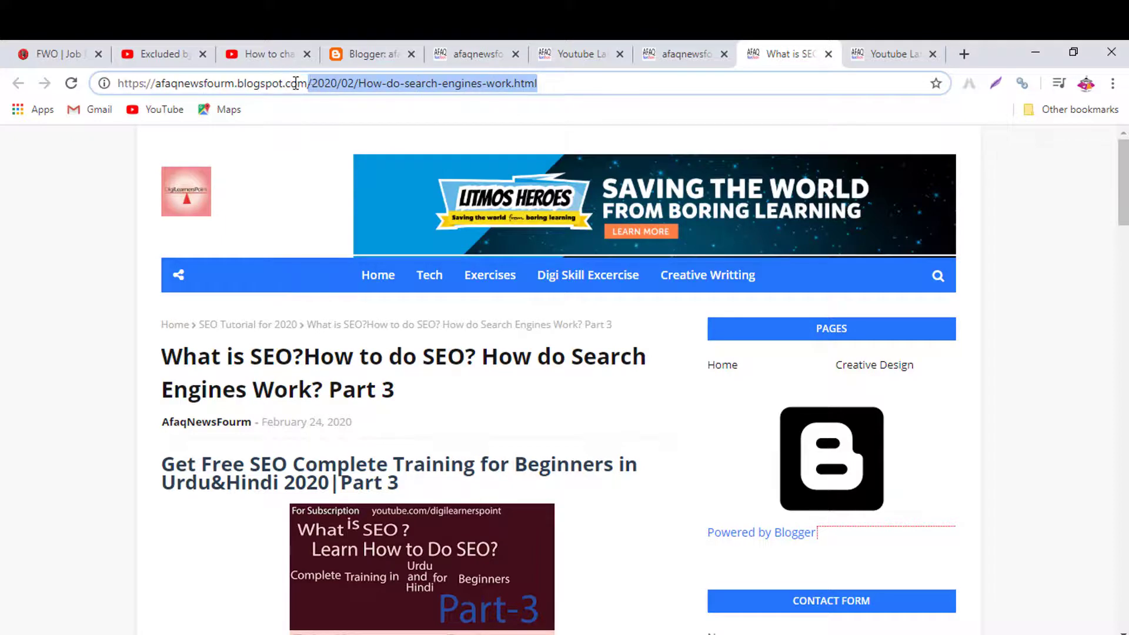
right_click(332, 80)
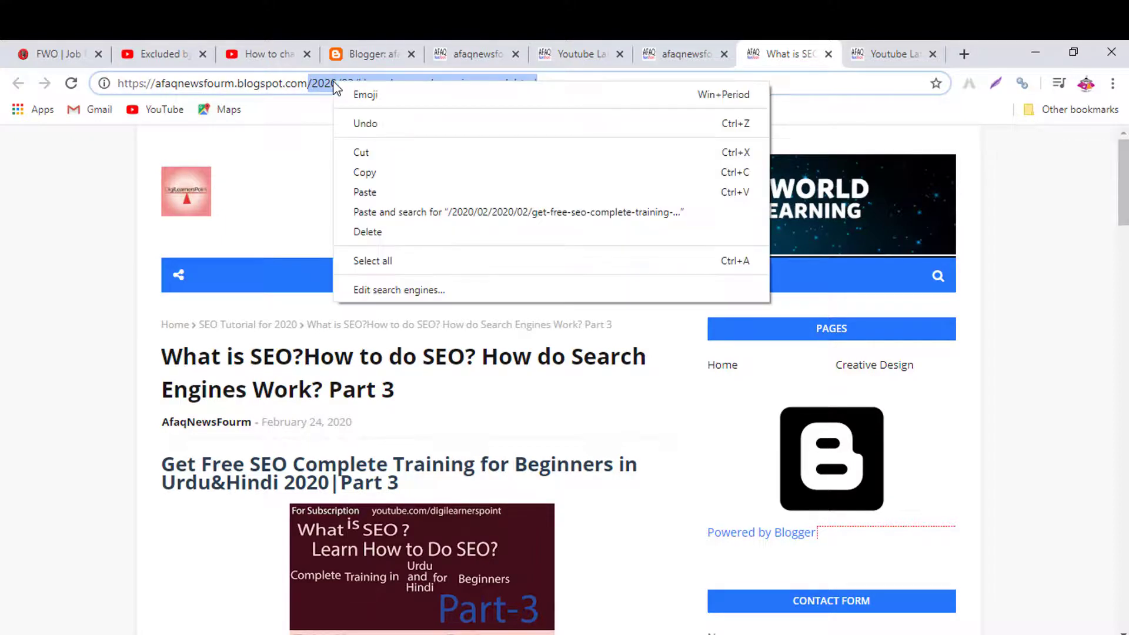
click(371, 174)
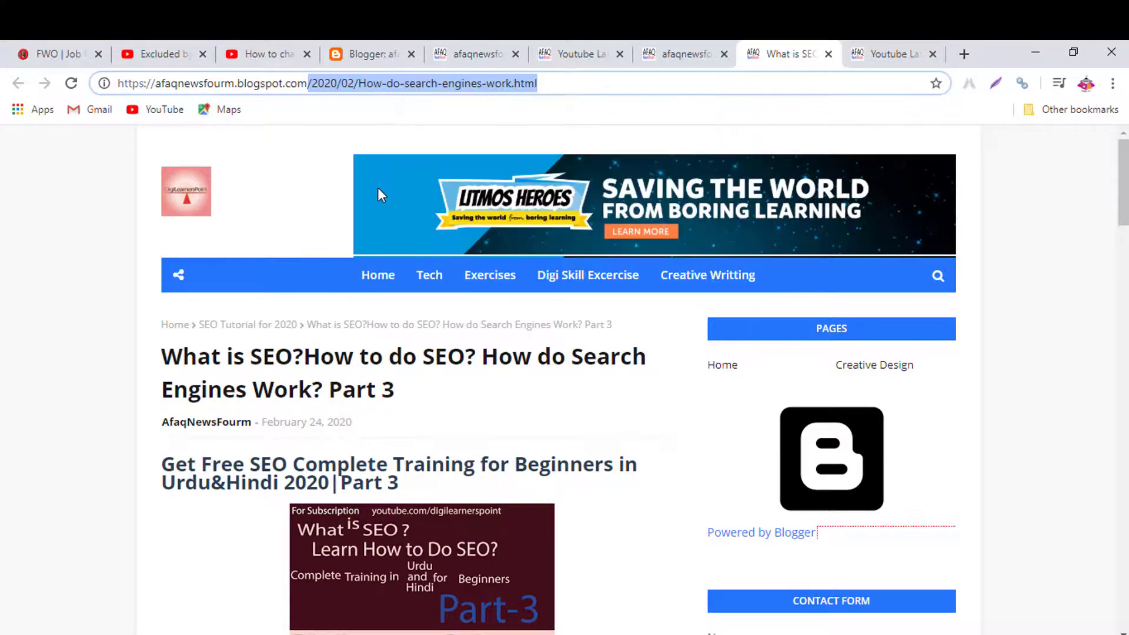
click(353, 55)
click(564, 514)
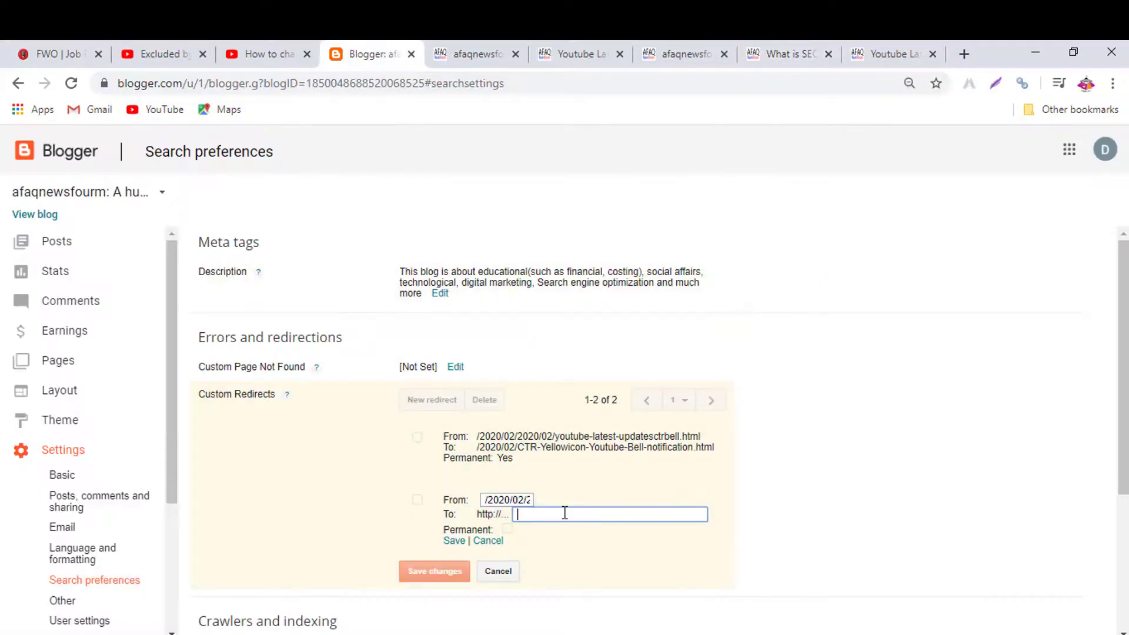
key(ctrl+v)
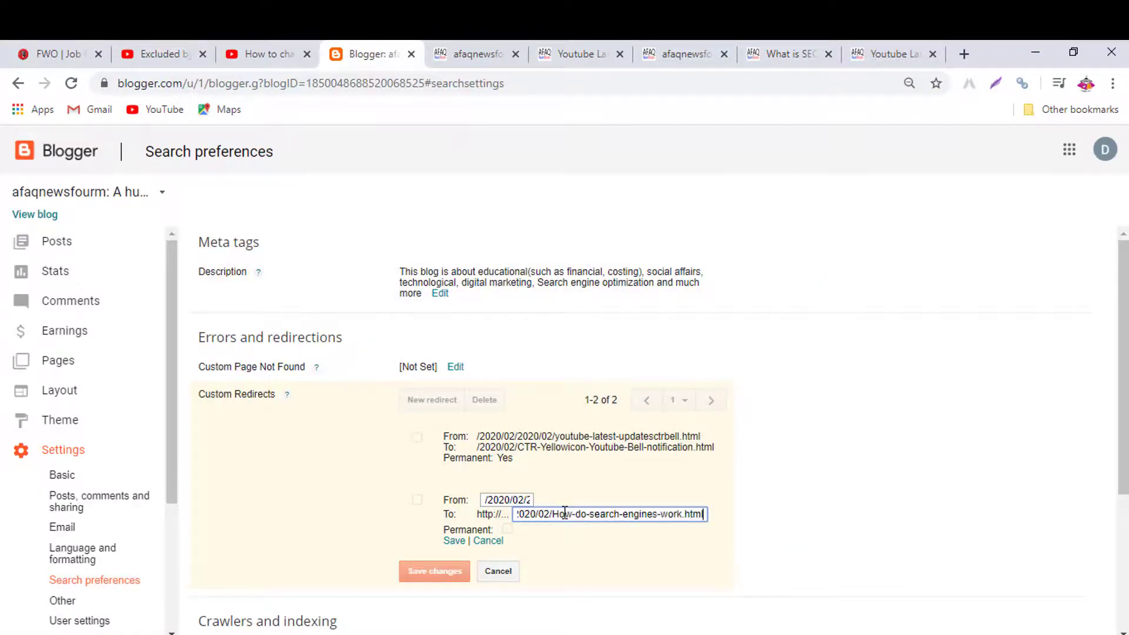
Mark the SEO training redirect as Permanent, save its entry, and save the custom redirect changes.
click(506, 528)
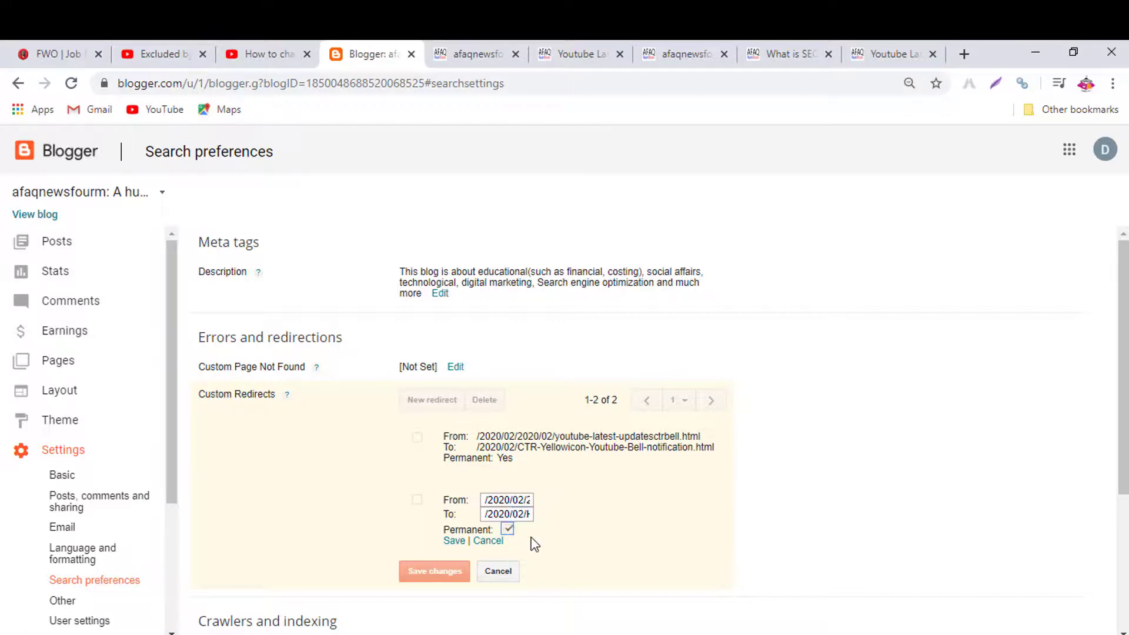
click(452, 543)
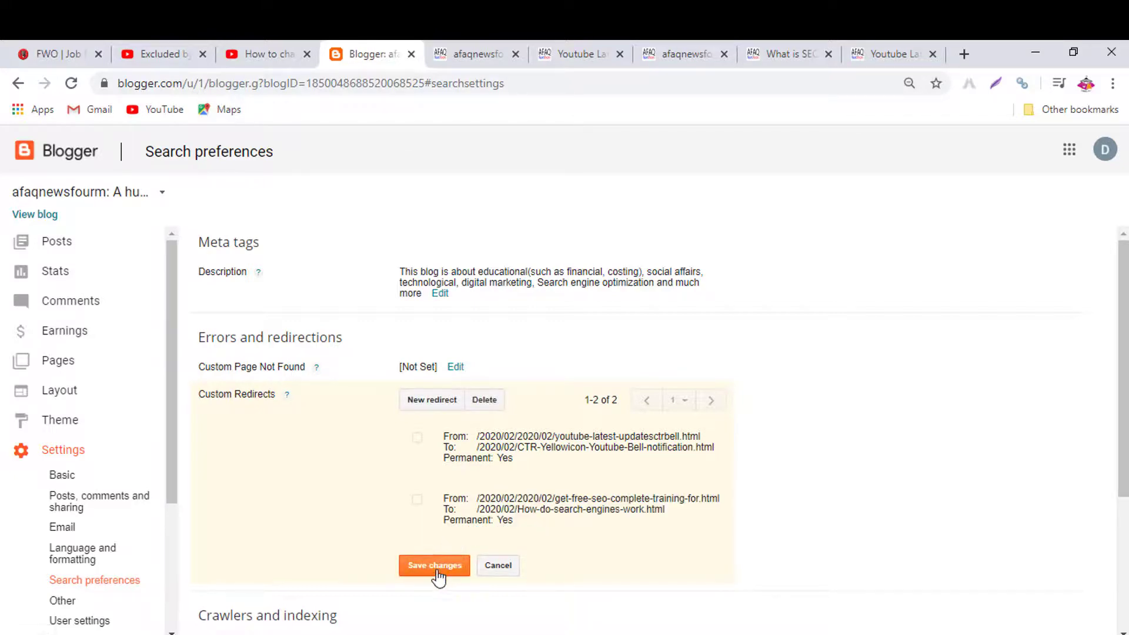
click(436, 568)
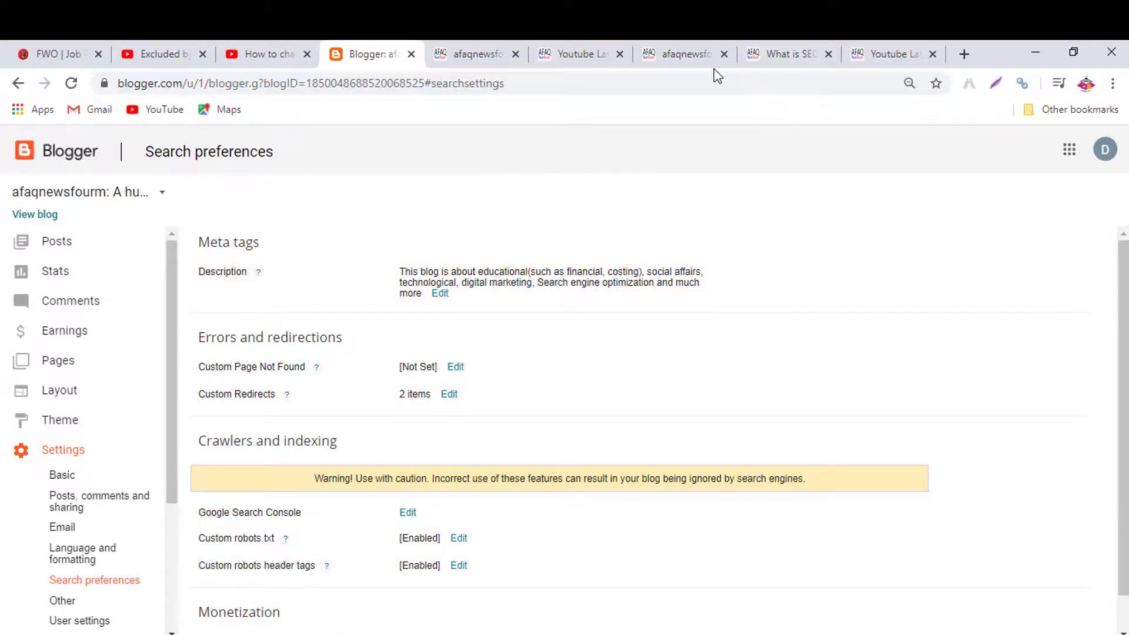
Test the second redirect by copying the old SEO training post's full address from its 404 page and loading it in a new tab.
click(672, 56)
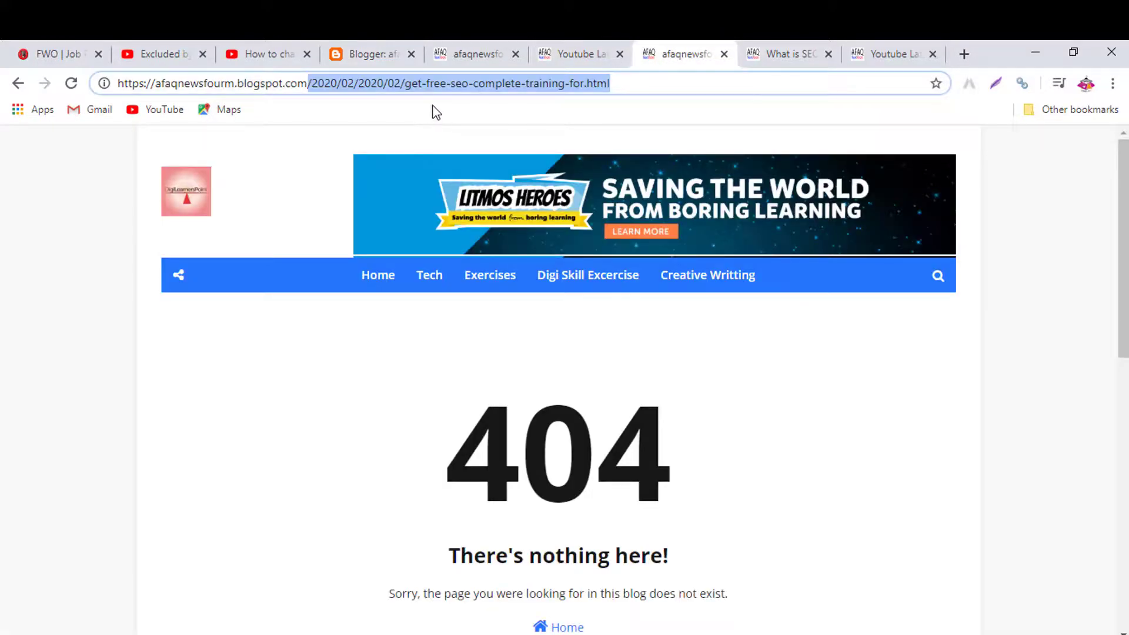
click(616, 84)
drag(617, 85, 115, 83)
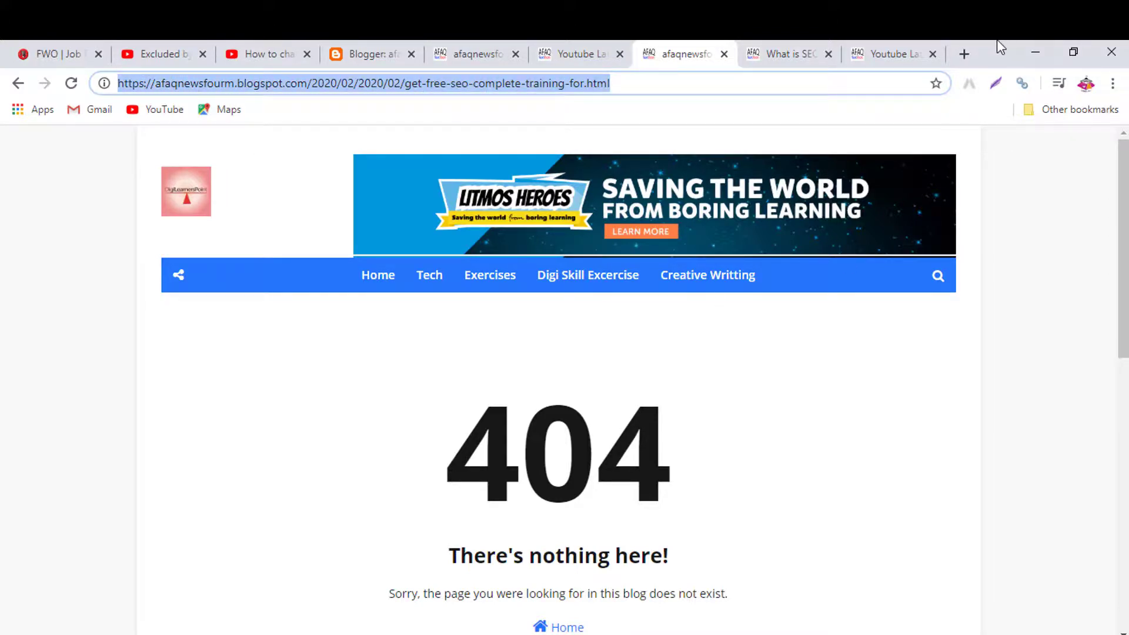
click(963, 54)
key(ctrl+v)
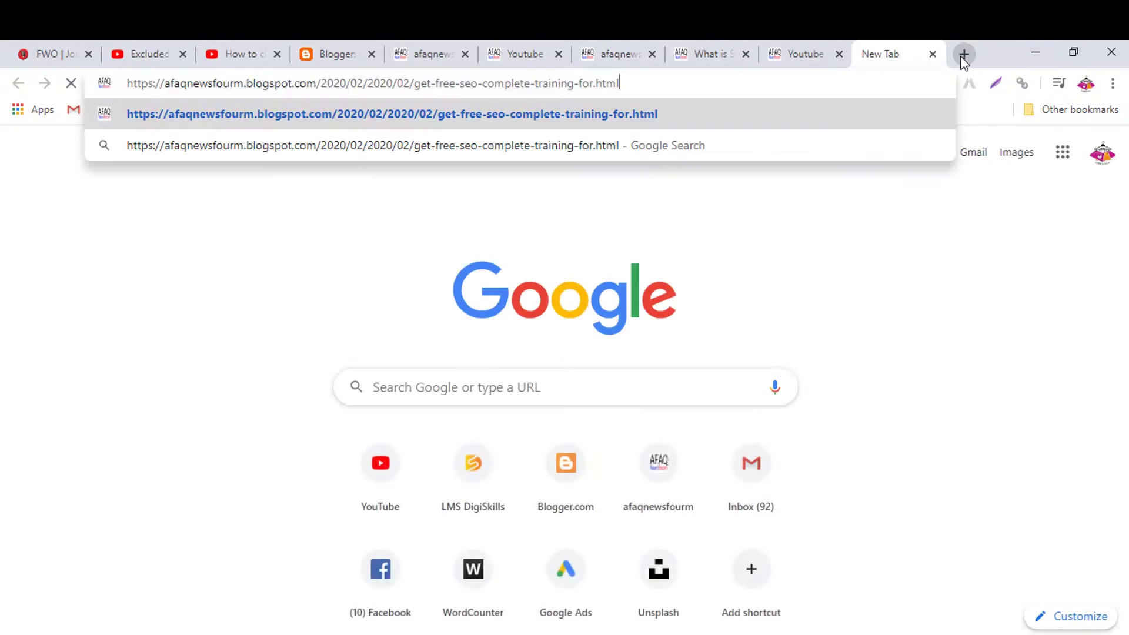
key(Return)
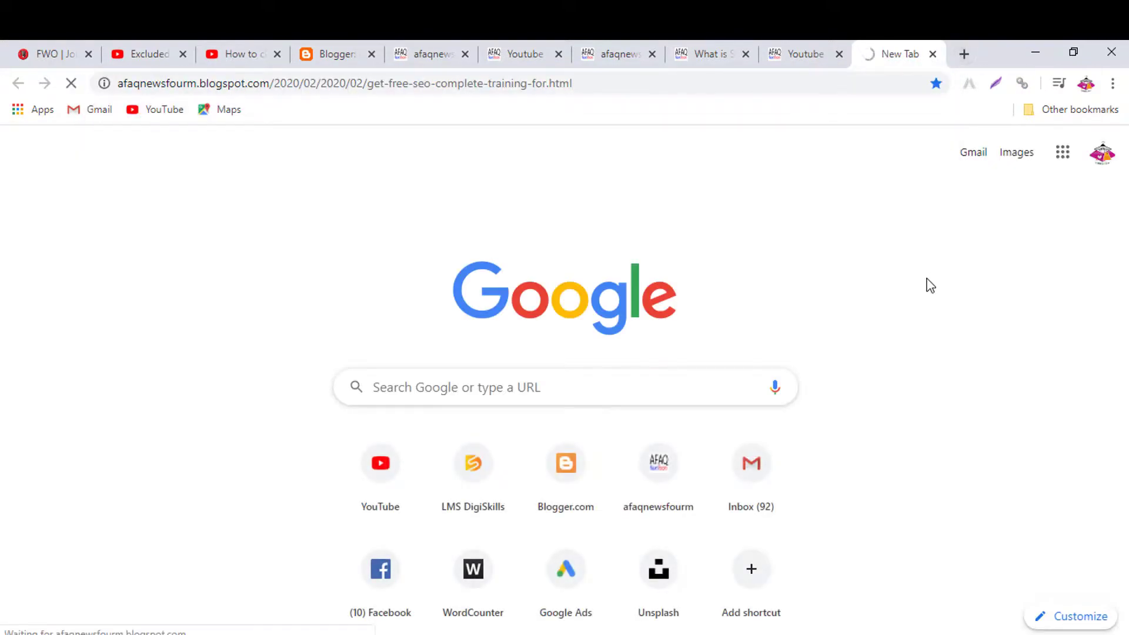